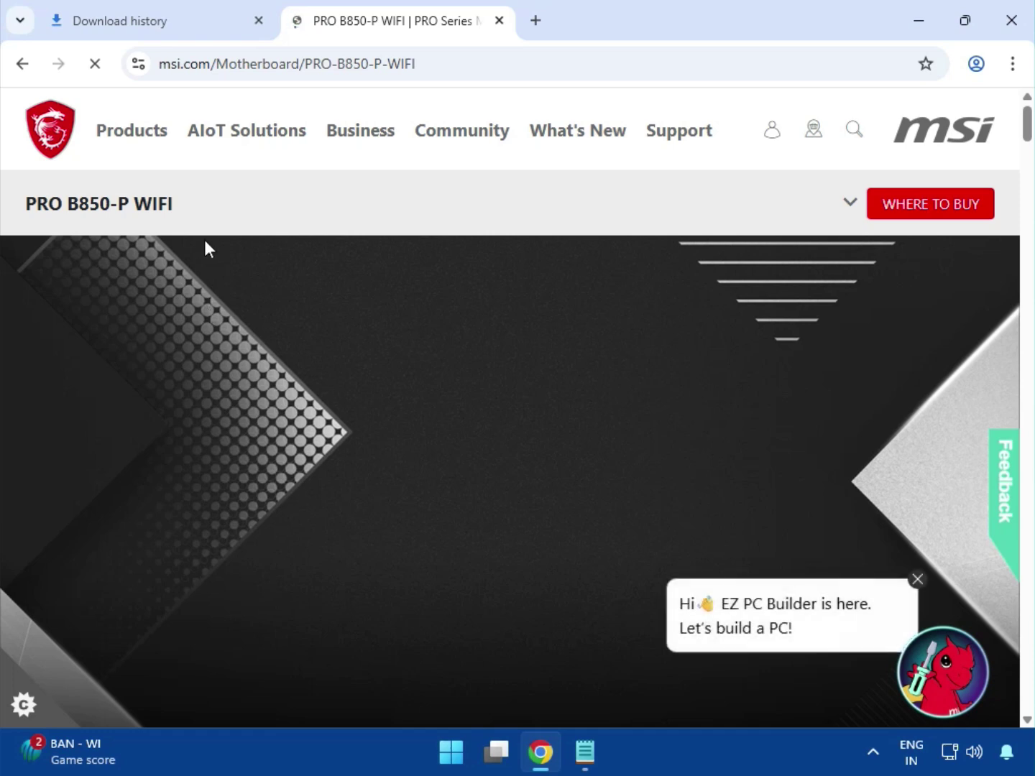
# - Open the support page for the PRO B850-P WIFI motherboard and dismiss the EZ PC Builder chat message
pyautogui.click(850, 204)
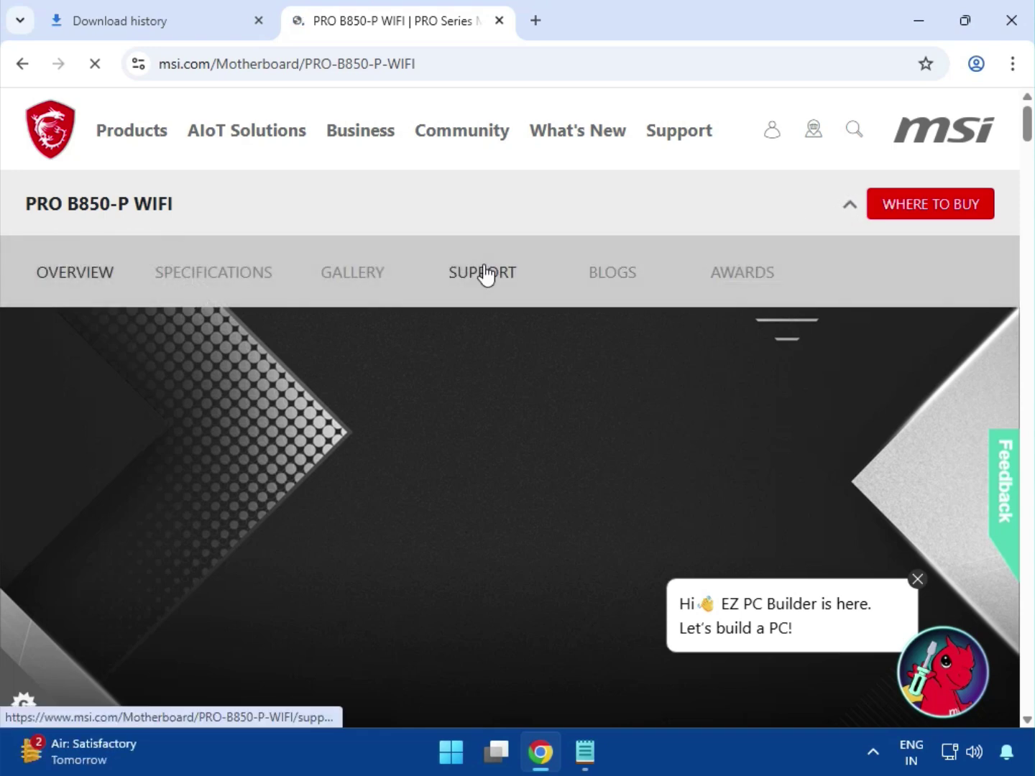
pyautogui.click(482, 272)
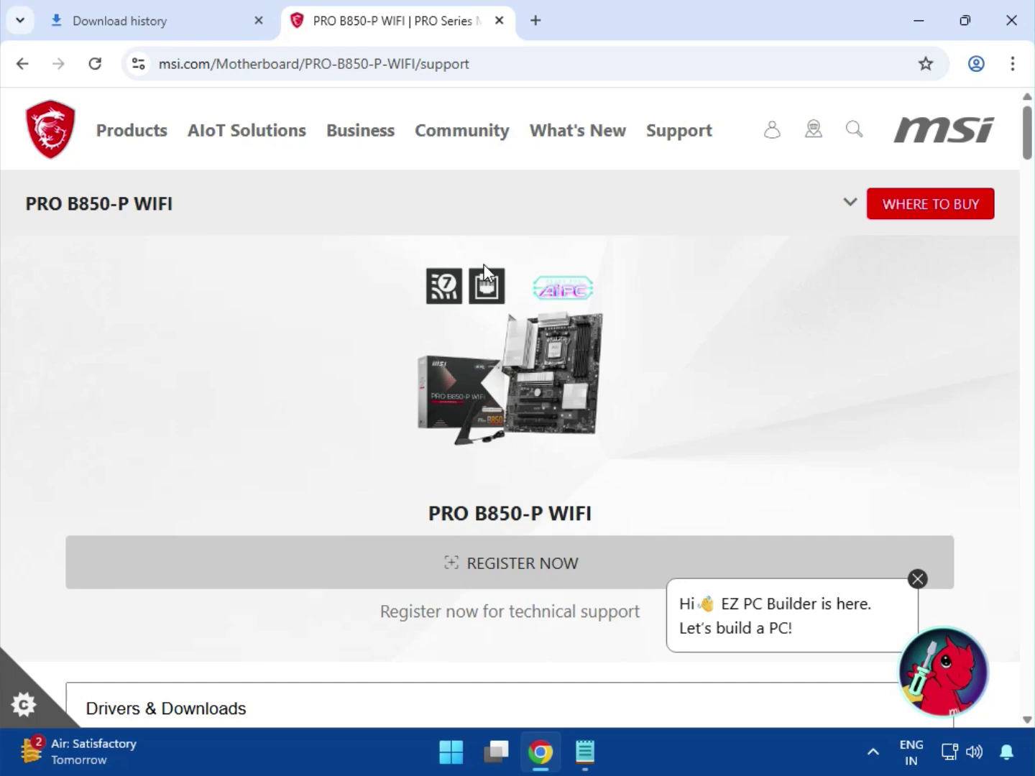
pyautogui.scroll(-1, 633, 386)
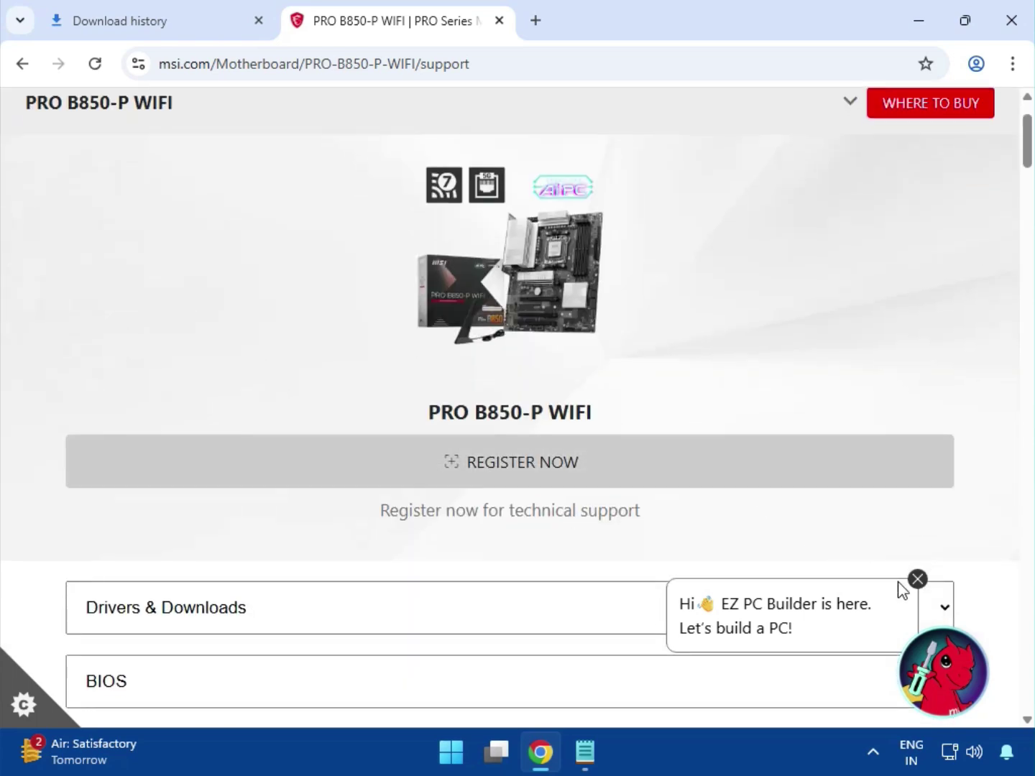
pyautogui.click(918, 579)
pyautogui.scroll(-1, 217, 363)
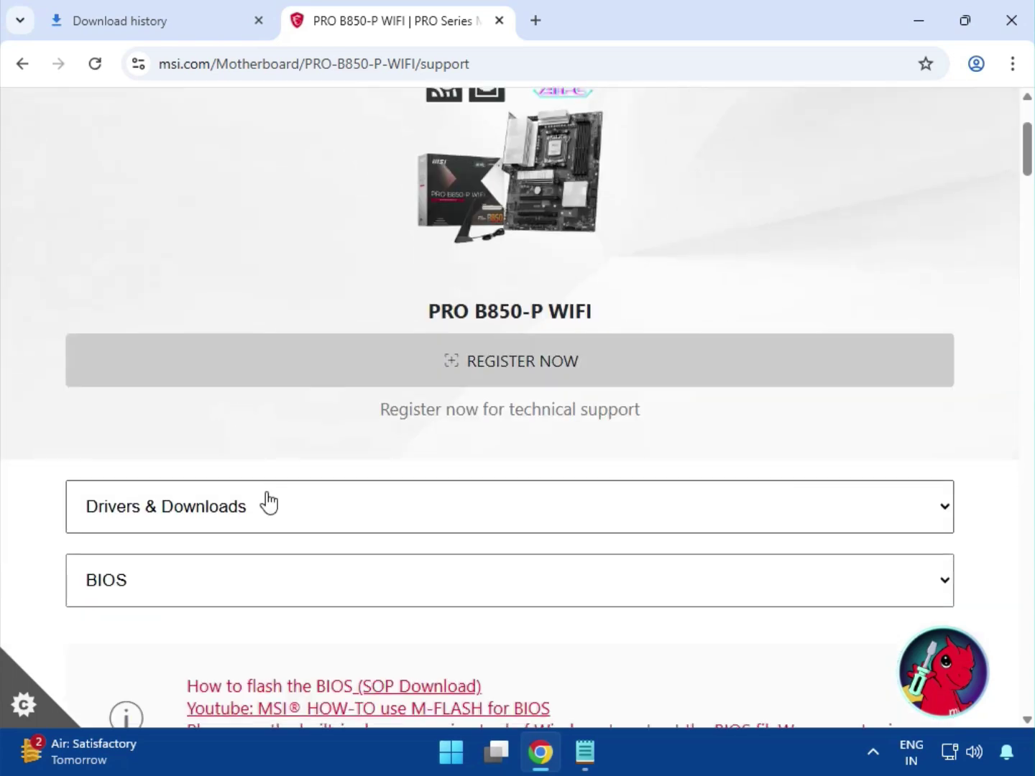
# - Show the Driver category under Drivers & Downloads and choose Win11 64 as the operating system
pyautogui.click(270, 503)
pyautogui.click(268, 559)
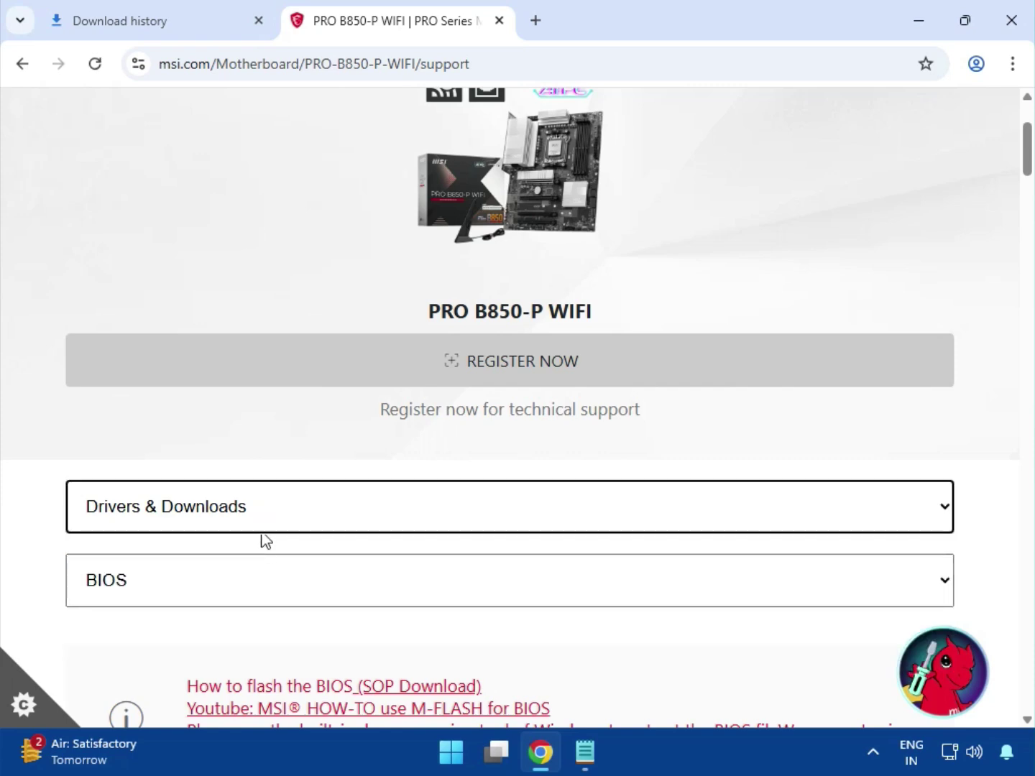
pyautogui.click(264, 594)
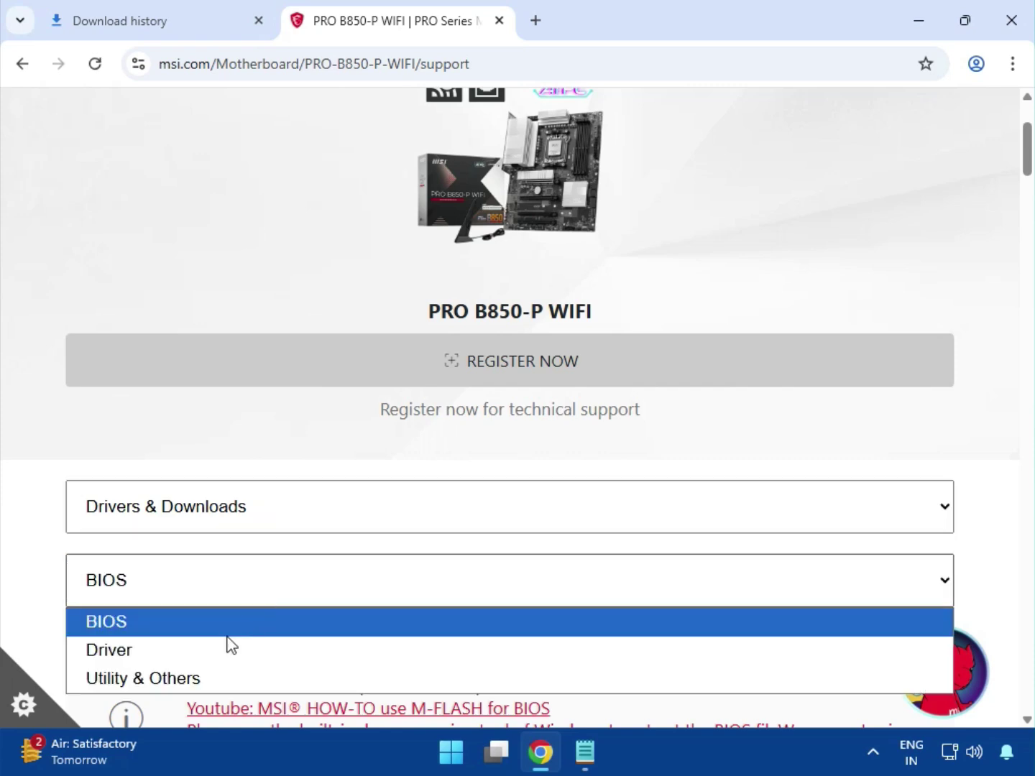
pyautogui.click(208, 649)
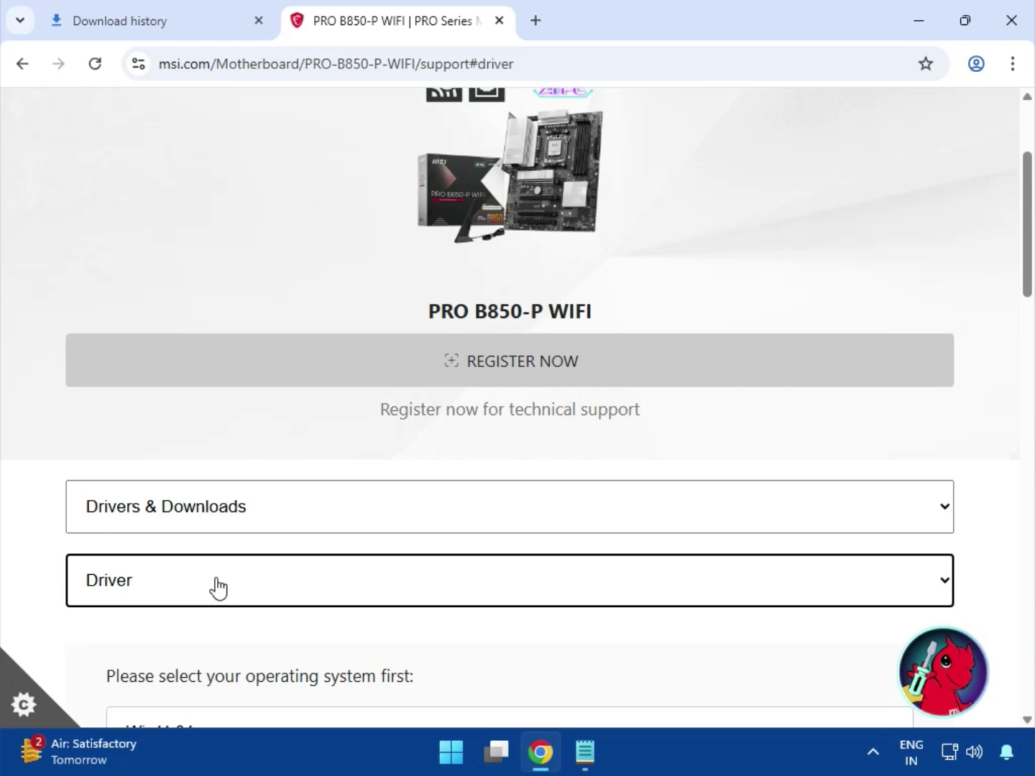
pyautogui.scroll(-4, 216, 586)
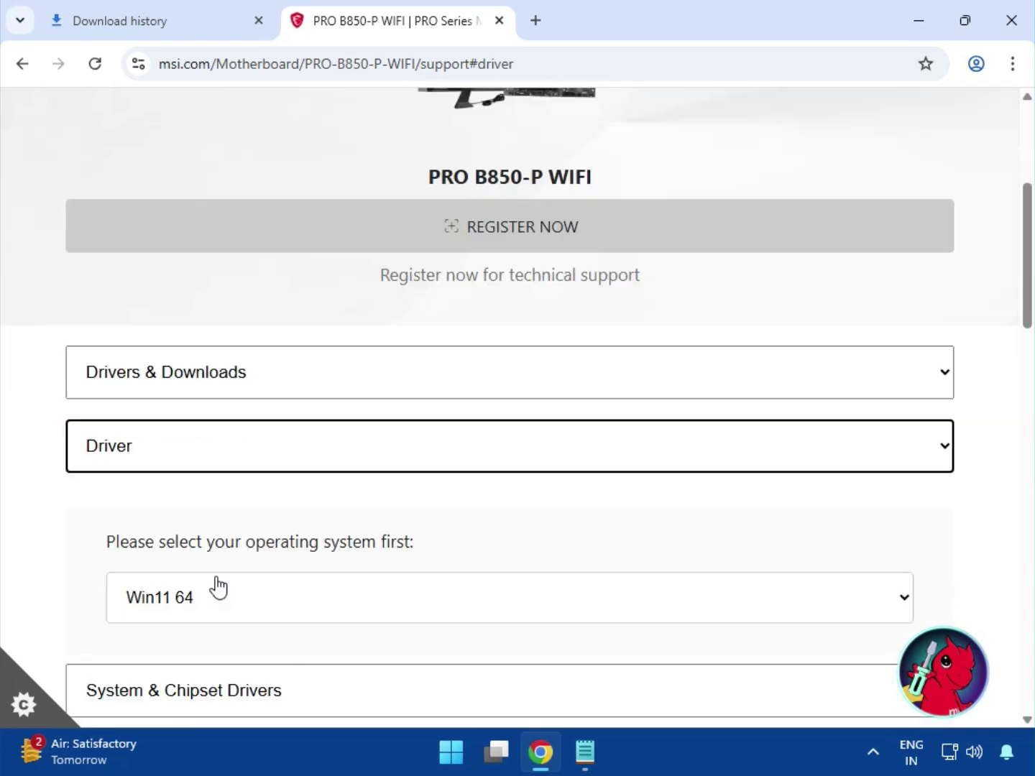
pyautogui.click(257, 437)
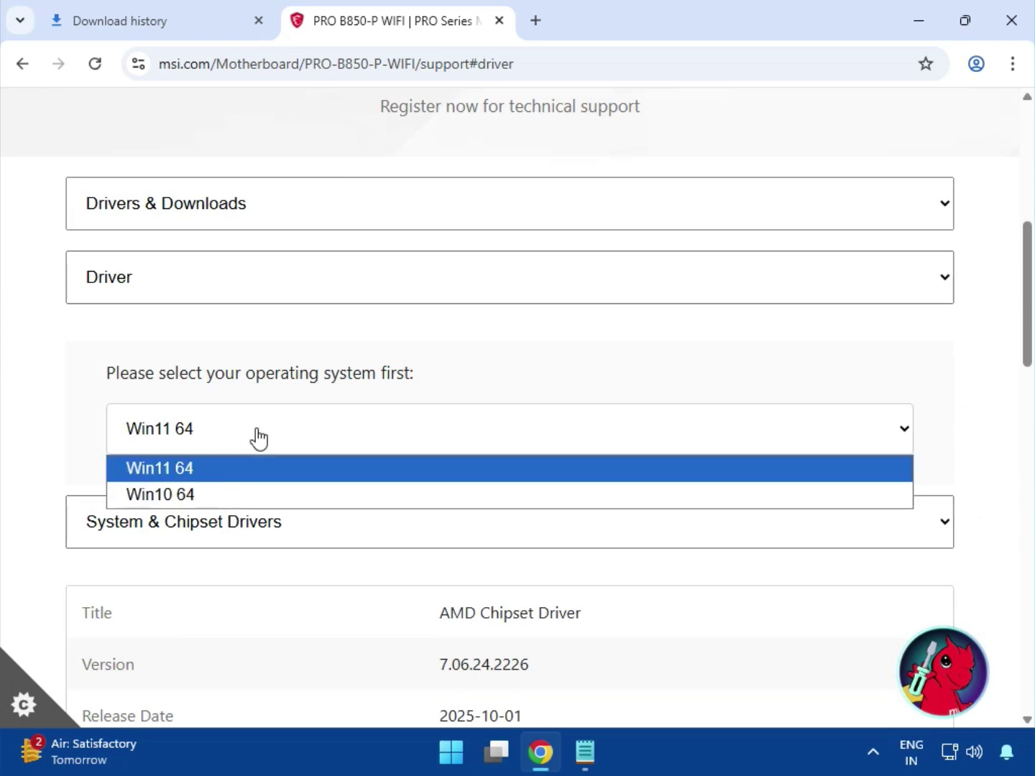
pyautogui.click(242, 475)
pyautogui.scroll(-3, 243, 475)
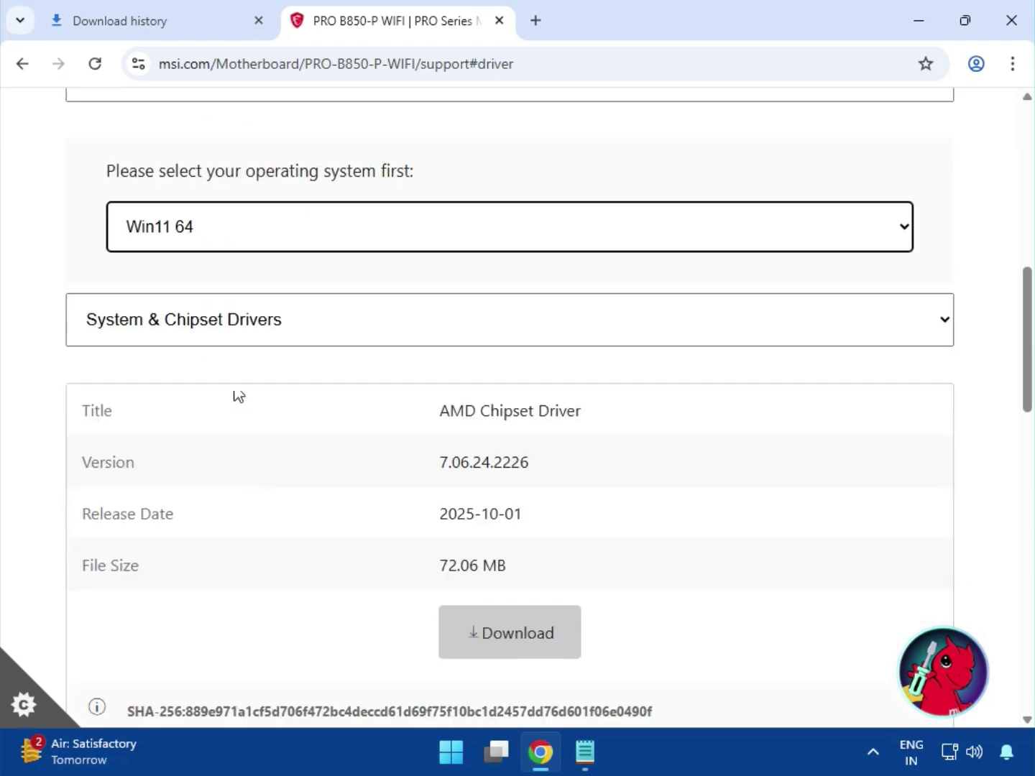
# - Download the AMD Chipset Driver from the System & Chipset Drivers category
pyautogui.click(238, 338)
pyautogui.click(238, 365)
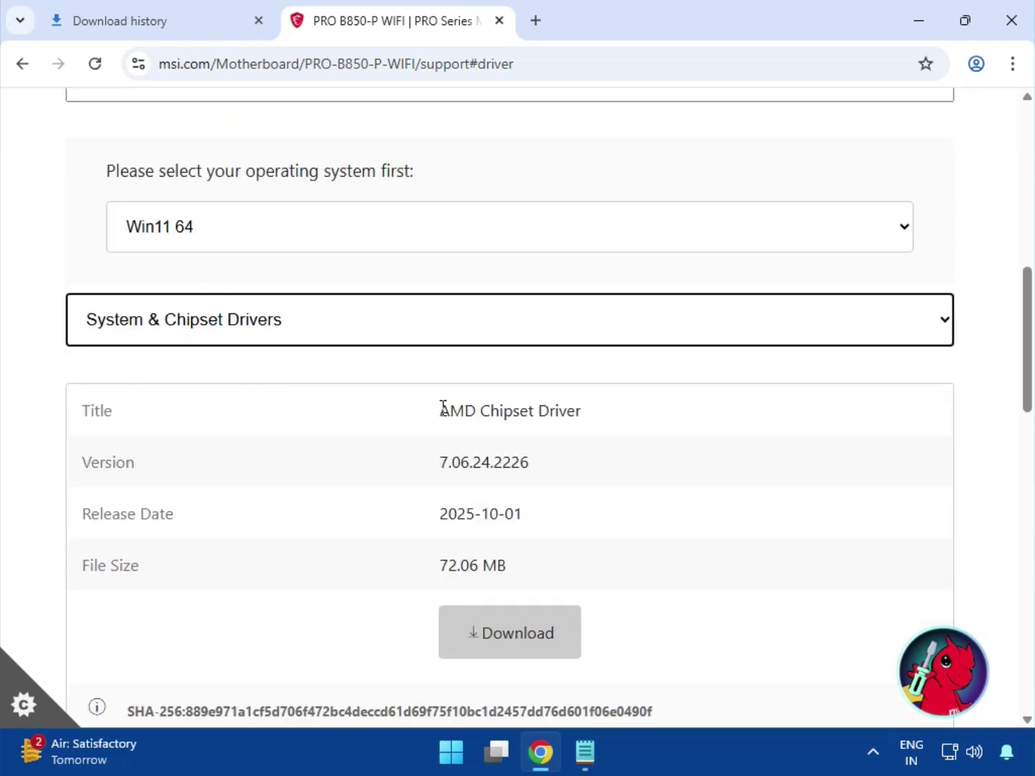
pyautogui.moveTo(441, 407); pyautogui.dragTo(594, 449)
pyautogui.click(531, 644)
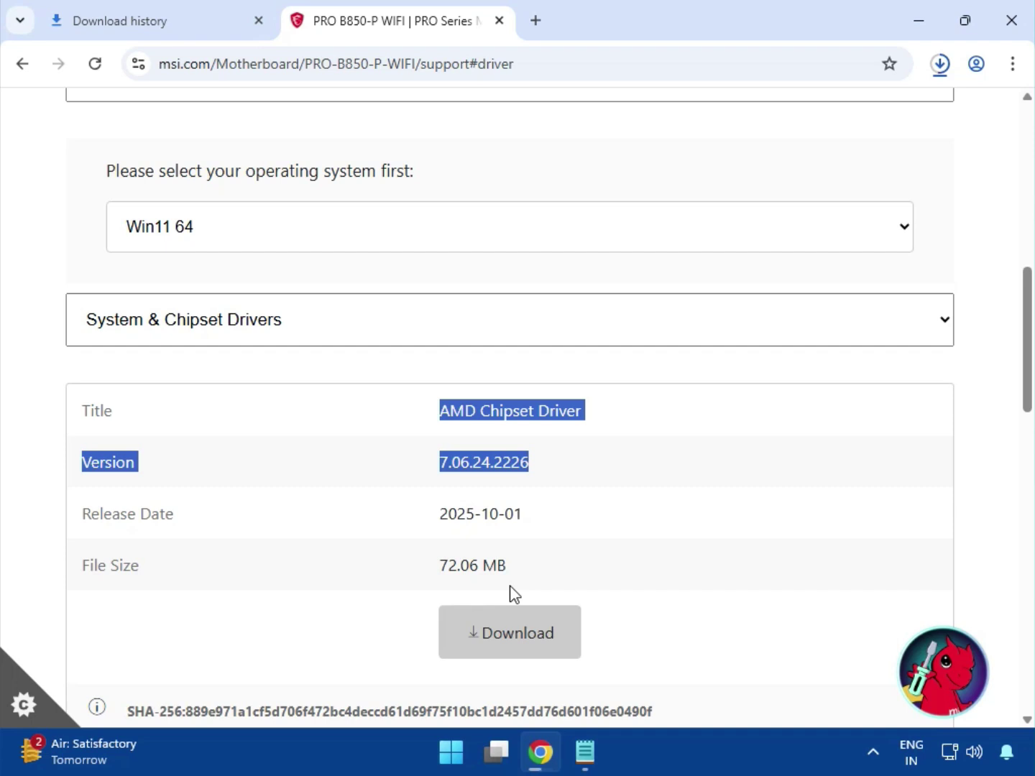
# - Switch to the On-Board VGA Drivers category and download the AMD Graphics Drivers
pyautogui.click(316, 327)
pyautogui.click(311, 390)
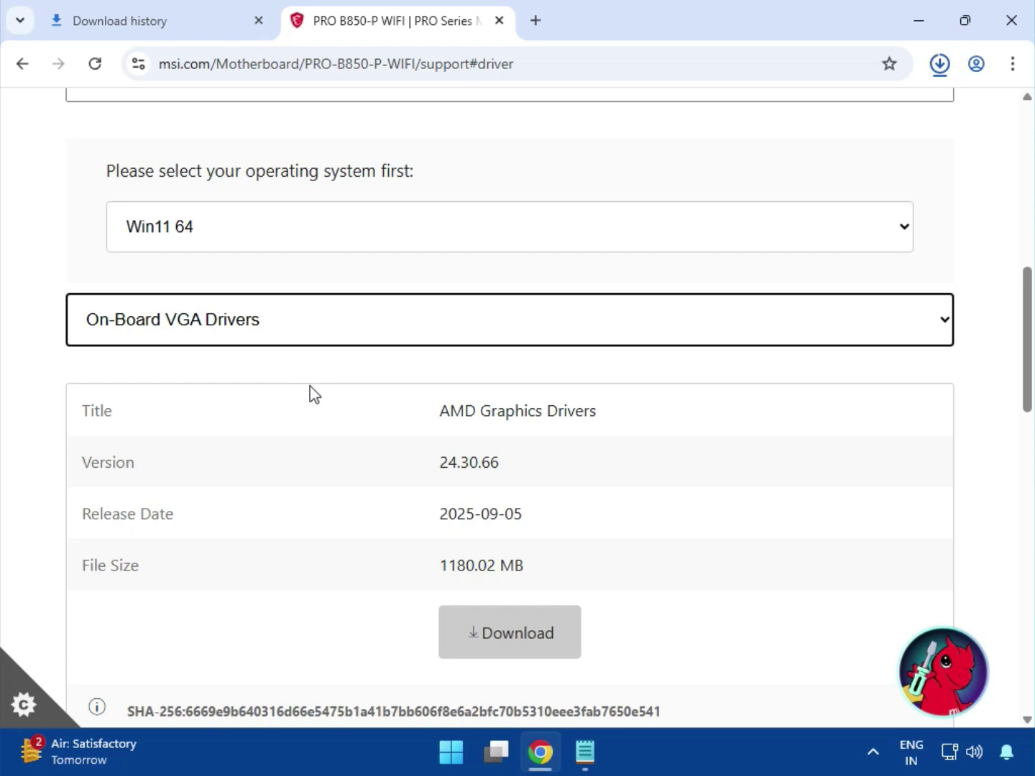
pyautogui.moveTo(441, 411); pyautogui.dragTo(607, 443)
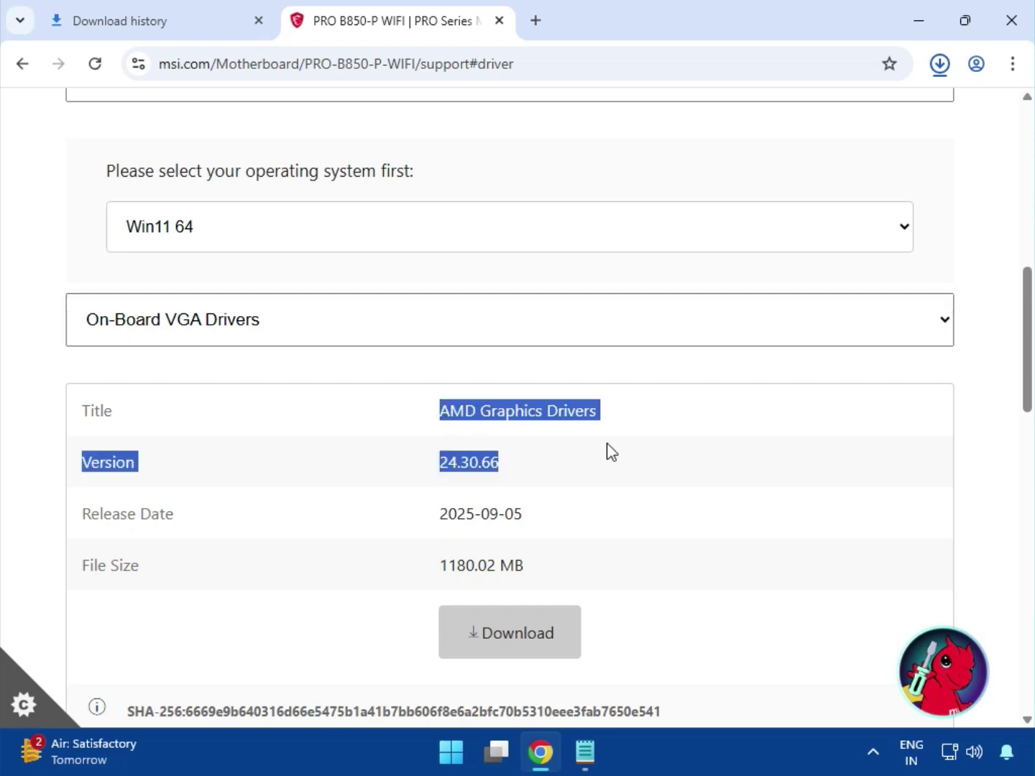
pyautogui.click(544, 637)
# - Switch to the On-Board Audio Drivers category and download the Realtek HD Universal Driver
pyautogui.click(305, 334)
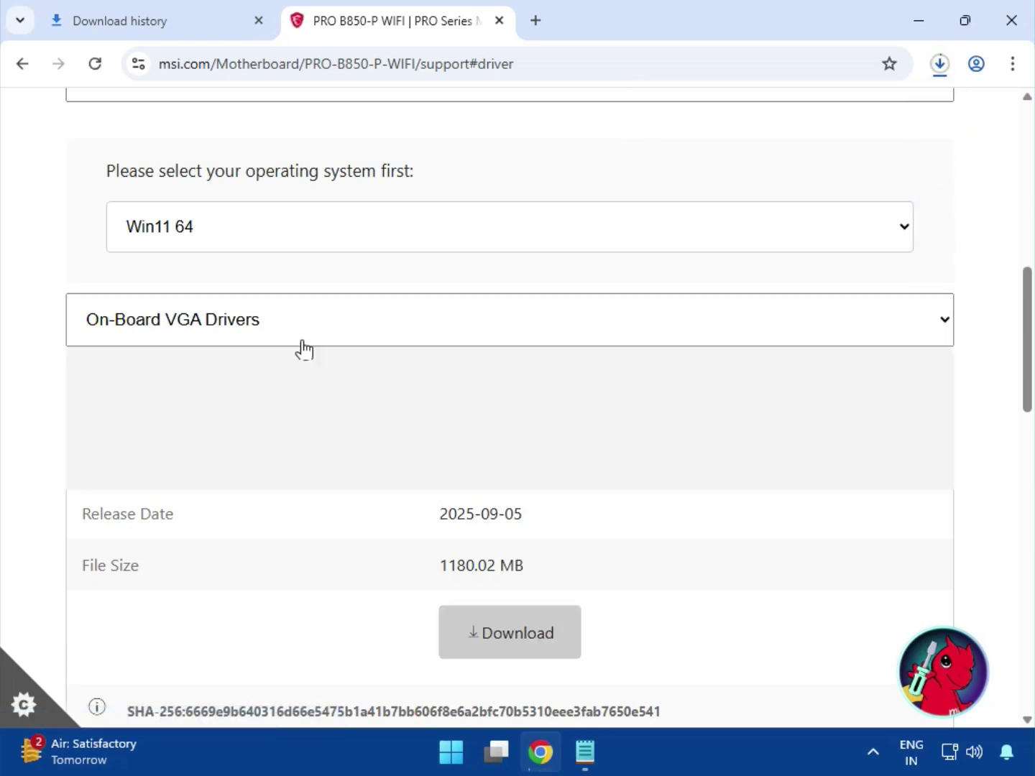
pyautogui.click(289, 421)
pyautogui.doubleClick(505, 411)
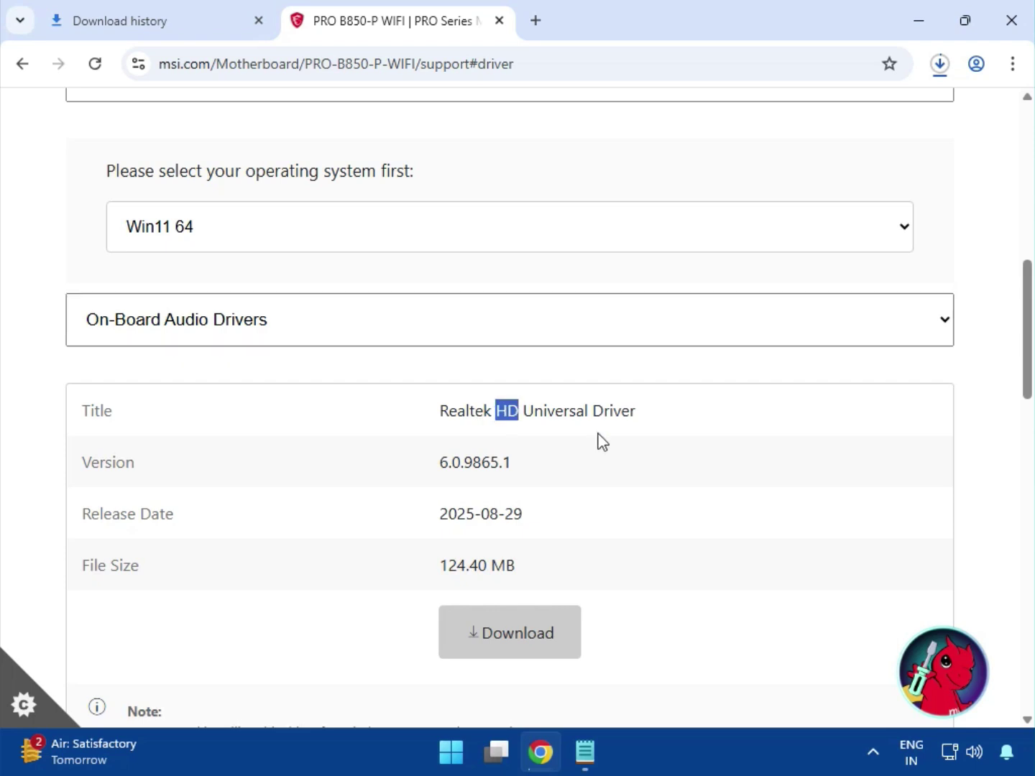
pyautogui.moveTo(602, 441); pyautogui.dragTo(533, 467)
pyautogui.click(537, 632)
# - Switch to the LAN Drivers category and download the Qualcomm NCM865 BlueTooth Drivers
pyautogui.click(287, 339)
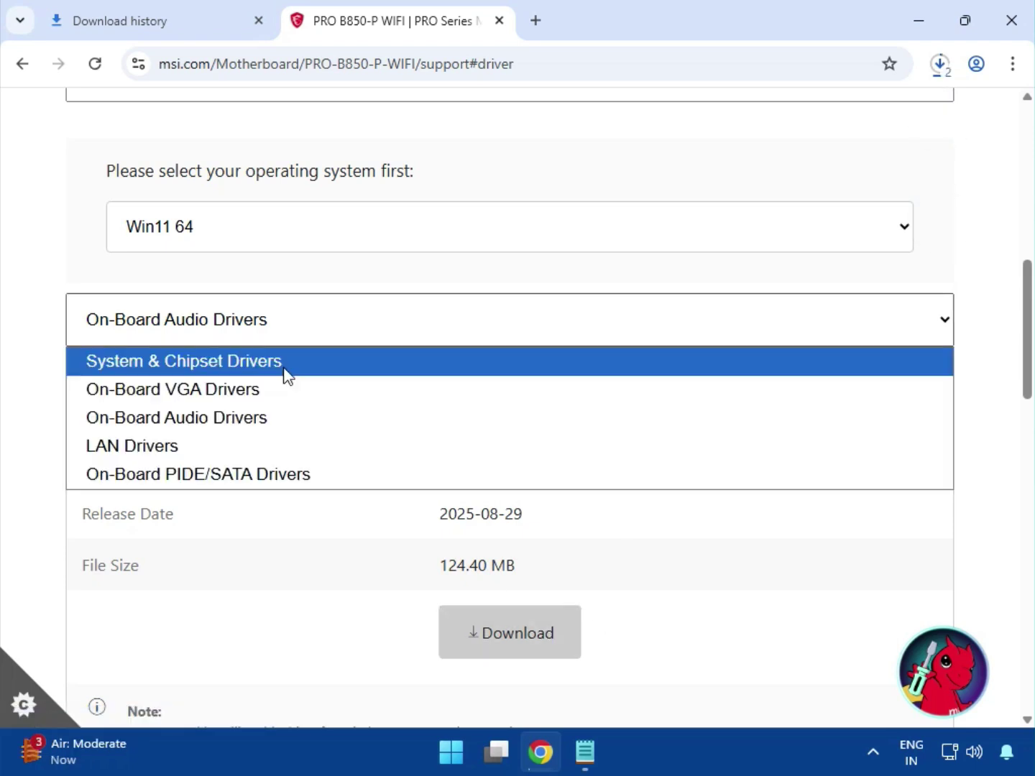
pyautogui.click(275, 443)
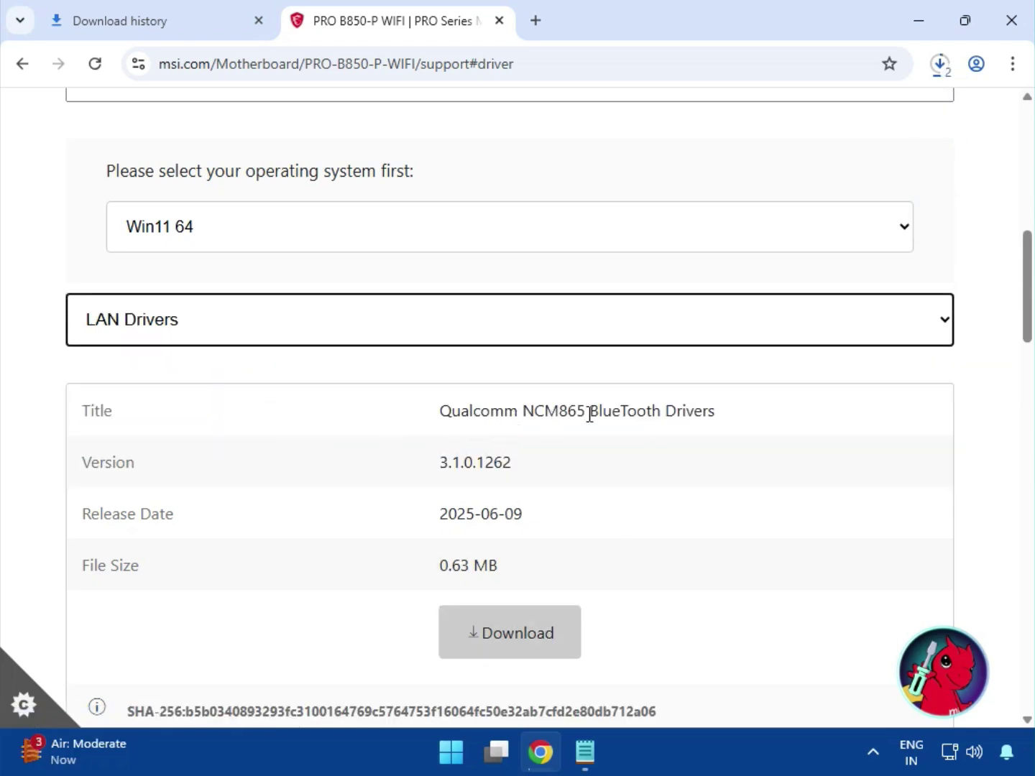
pyautogui.moveTo(590, 415); pyautogui.dragTo(739, 450)
pyautogui.click(519, 636)
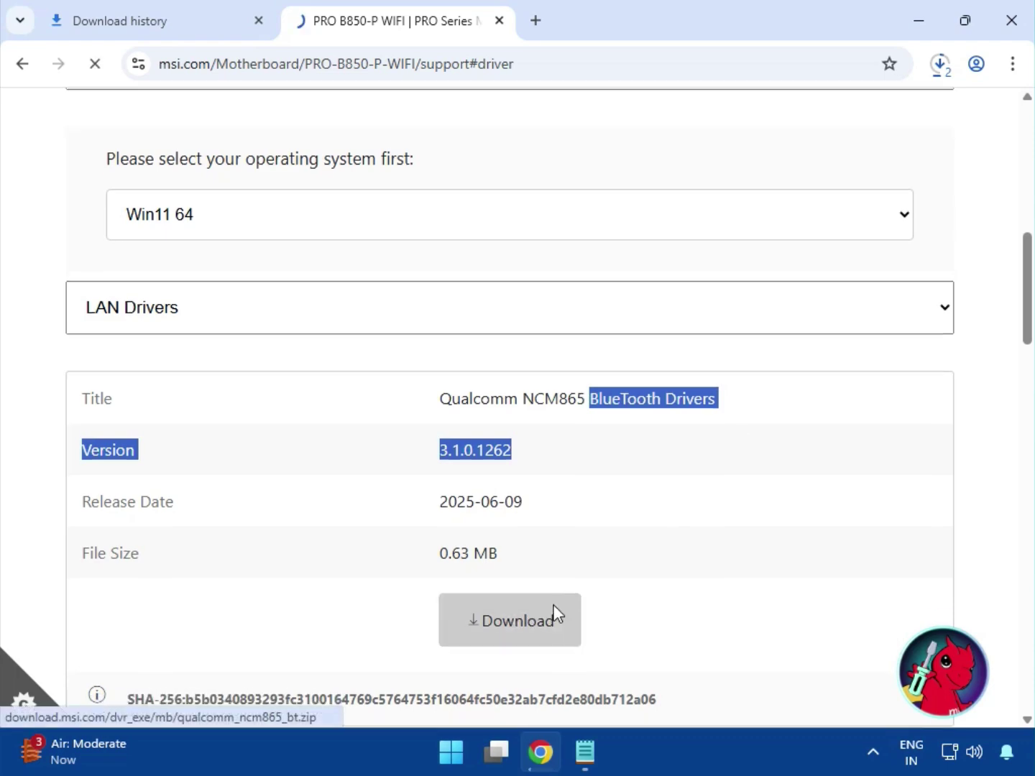
# - Download the Qualcomm NCM865 WIFI Drivers from the LAN Drivers category
pyautogui.scroll(-5, 553, 612)
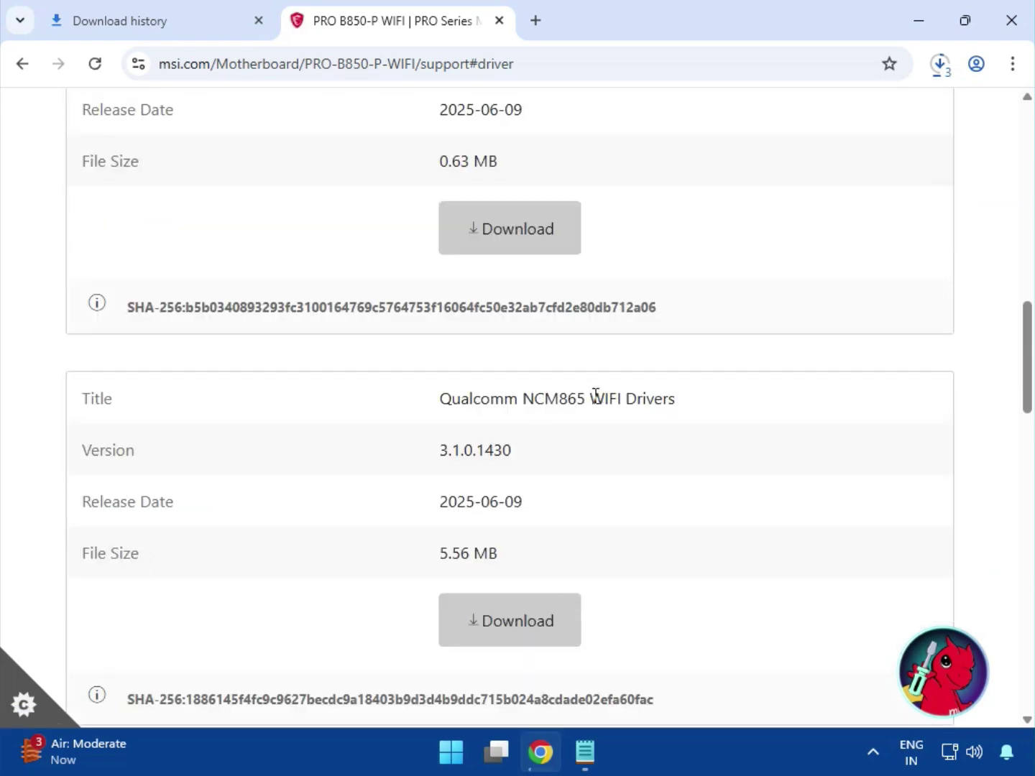
pyautogui.moveTo(591, 398); pyautogui.dragTo(714, 410)
pyautogui.click(531, 620)
# - Download the Realtek PCI-E Ethernet Drivers from the LAN Drivers category
pyautogui.scroll(-2, 533, 617)
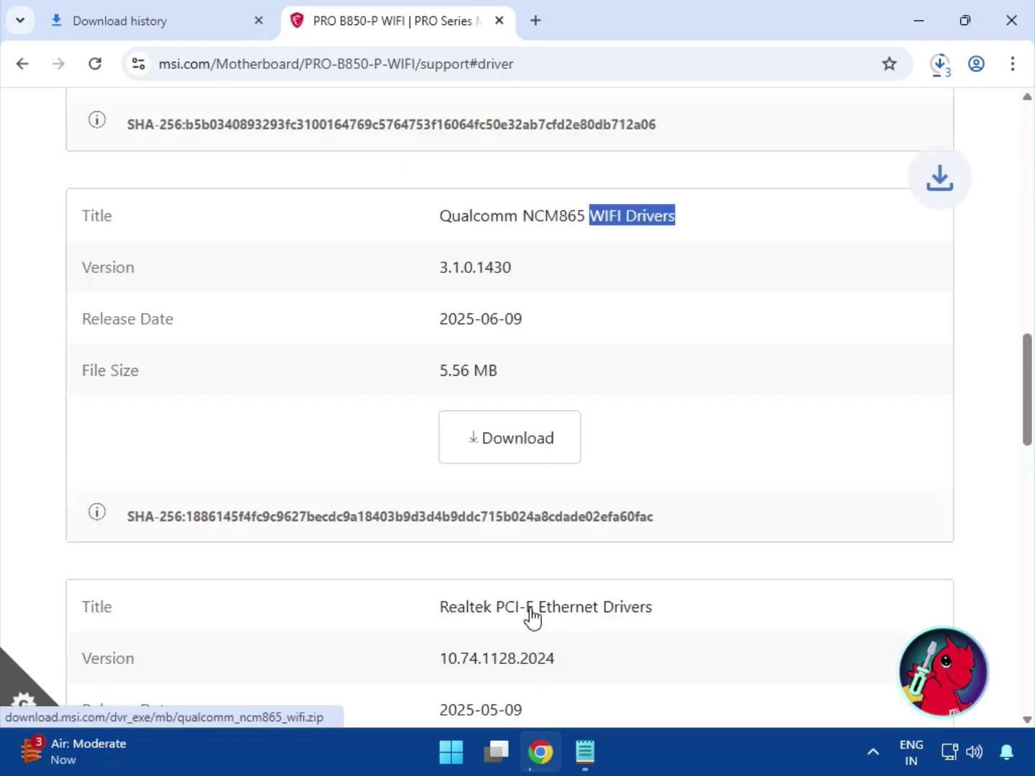
pyautogui.scroll(-2, 529, 590)
pyautogui.moveTo(540, 484); pyautogui.dragTo(686, 497)
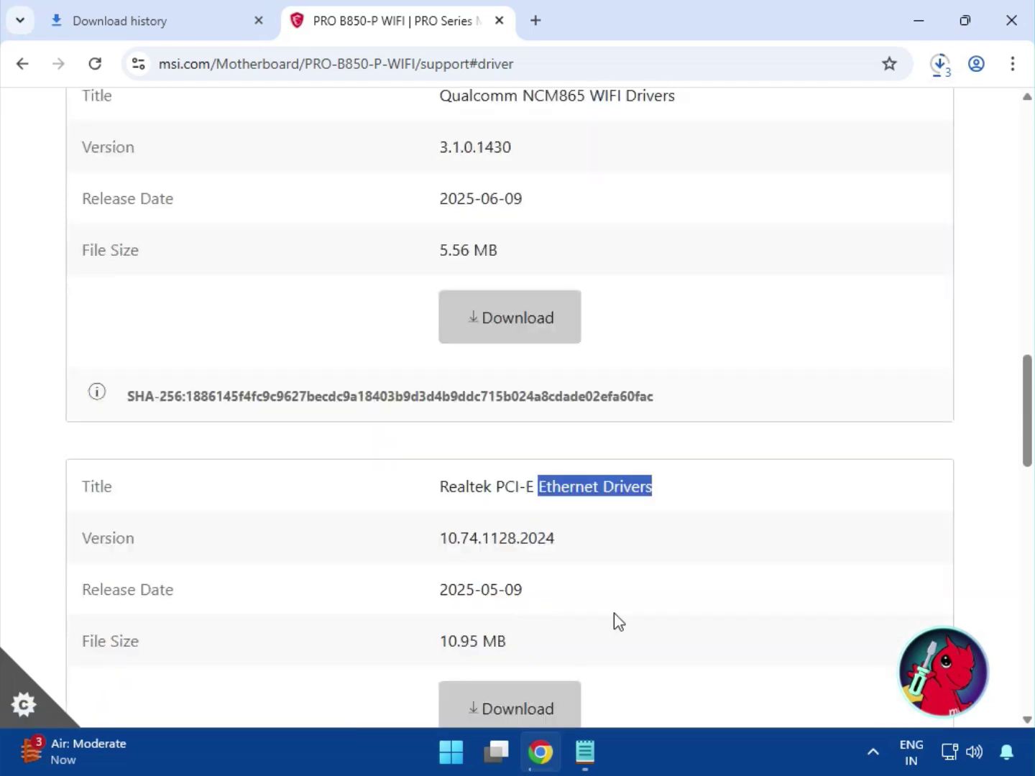
pyautogui.click(532, 700)
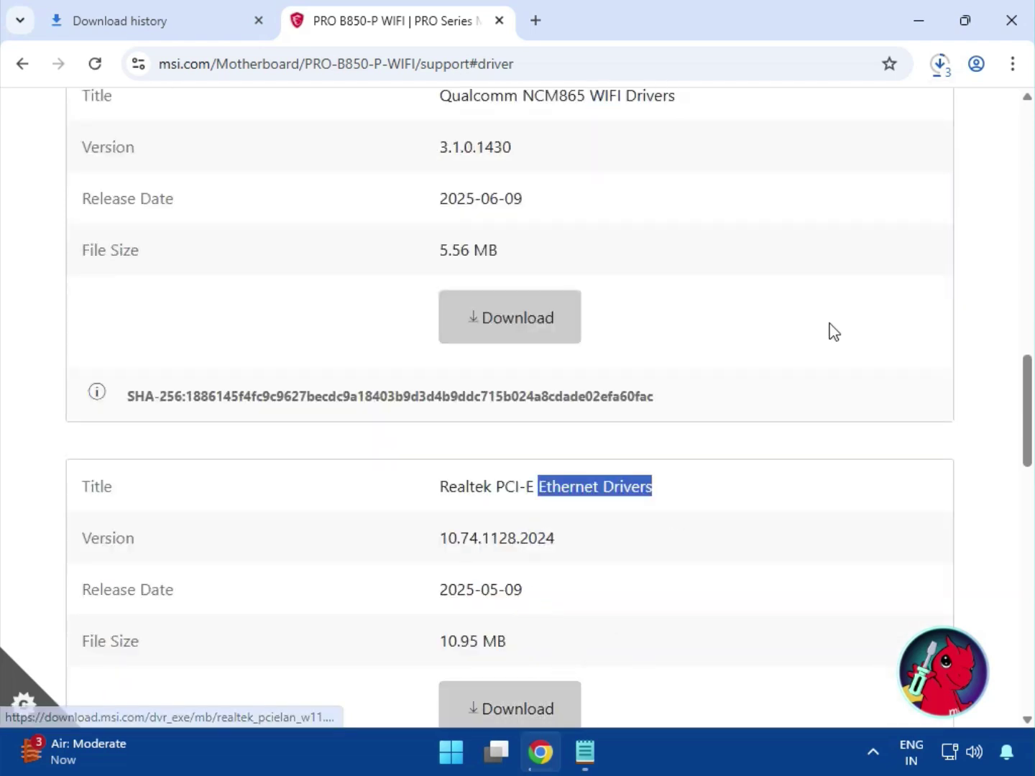
# - Open the full download history and show the downloaded bt_drivers (3).zip in its folder
pyautogui.click(940, 69)
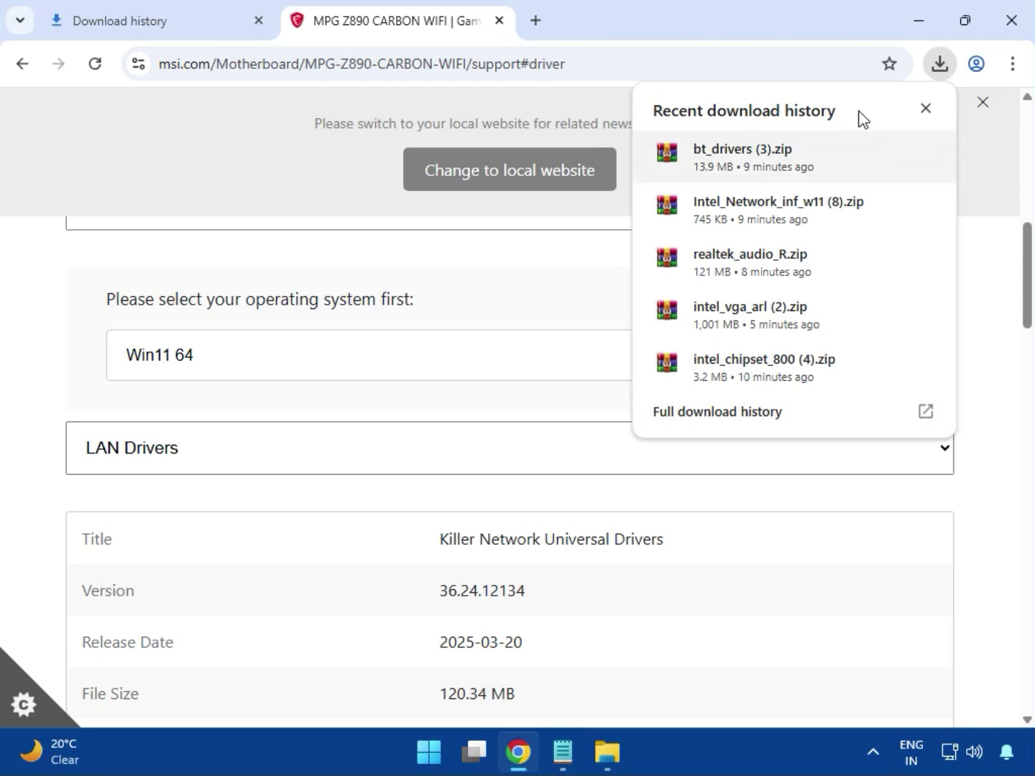
pyautogui.click(689, 420)
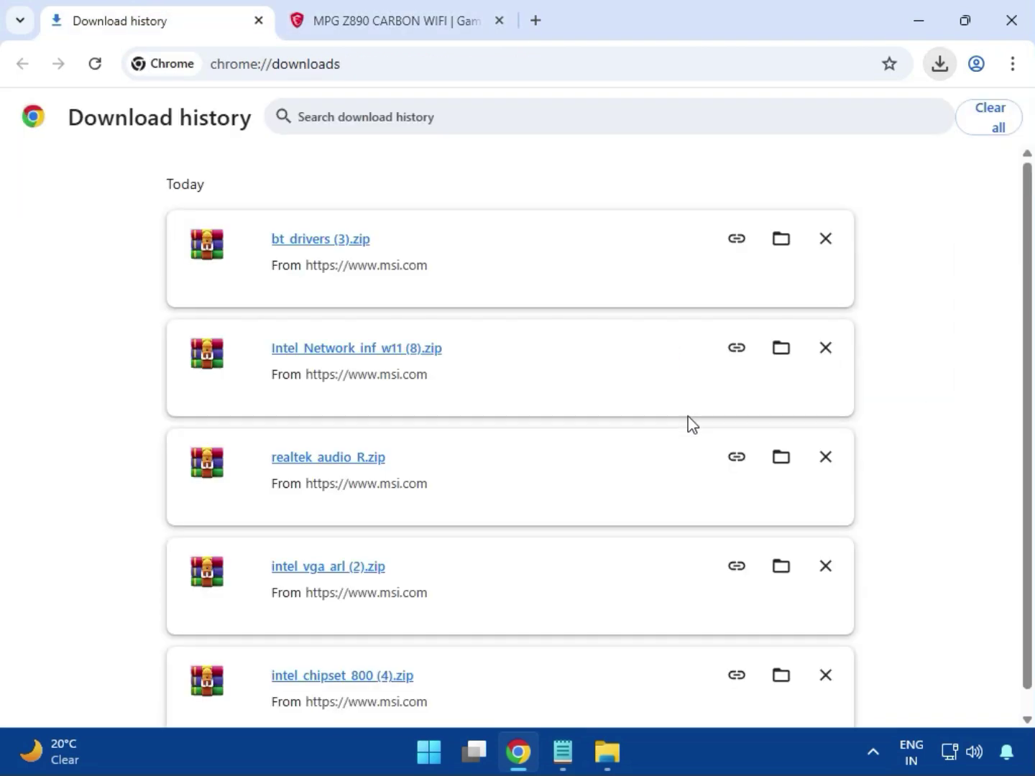
pyautogui.click(777, 240)
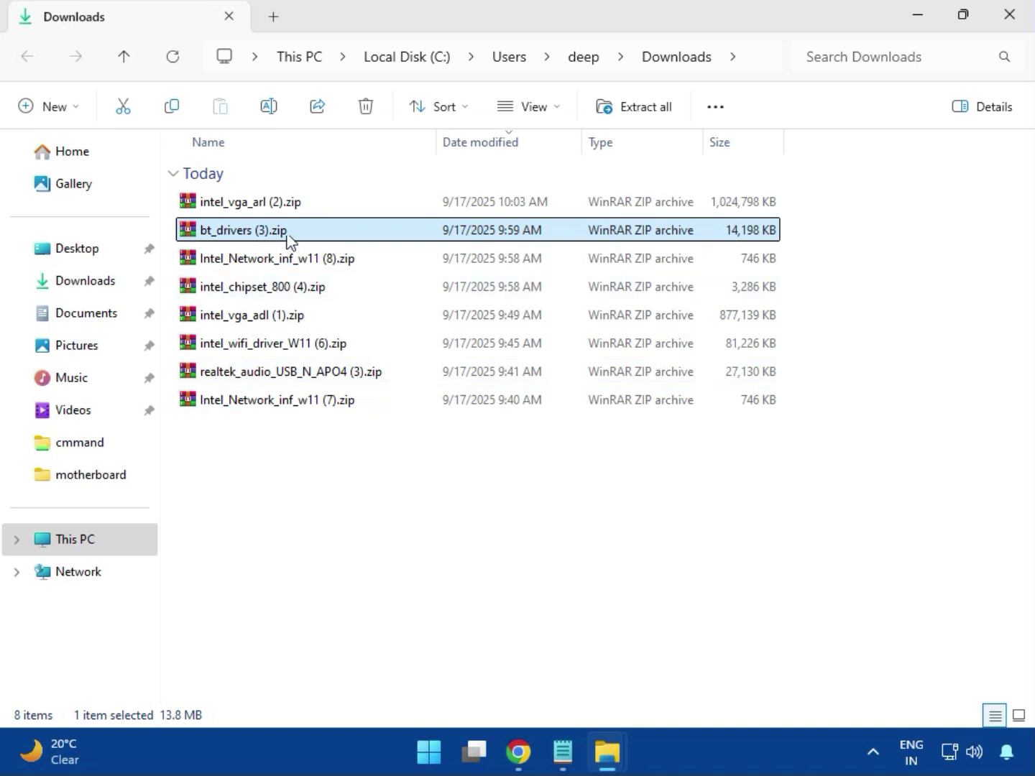
# - Open intel_vga_arl (2).zip in WinRAR, dismiss the licence reminder and open the Intel VGA Driver_32.0.101.6629 folder
pyautogui.press('Up')
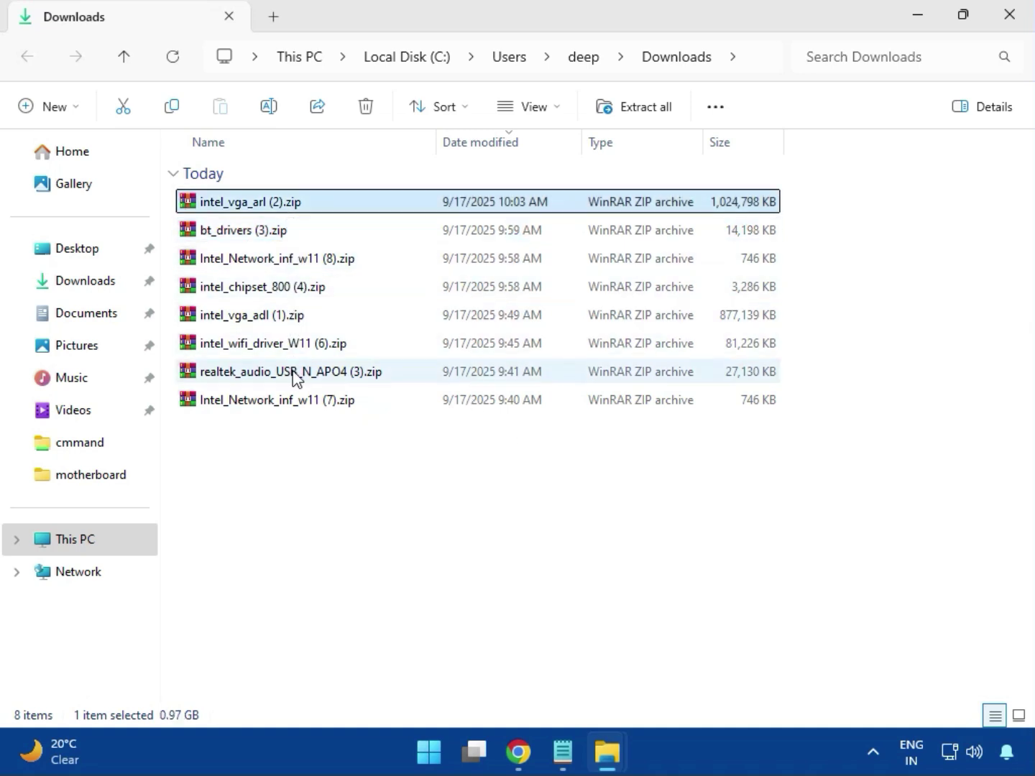
pyautogui.doubleClick(282, 206)
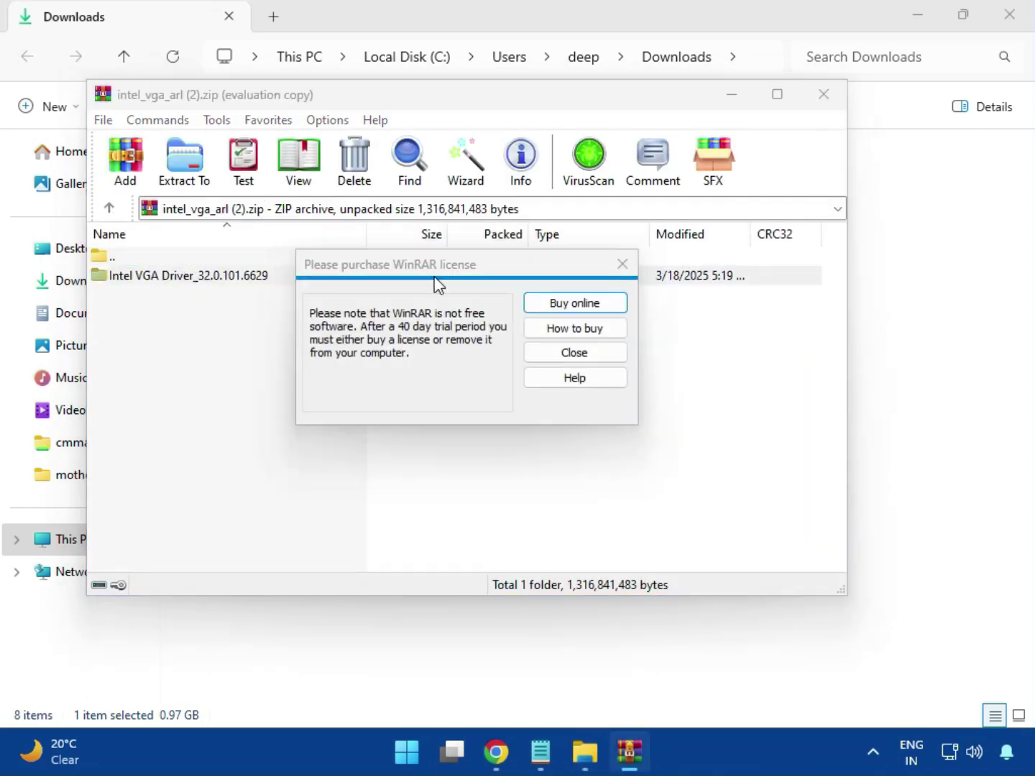
pyautogui.click(623, 264)
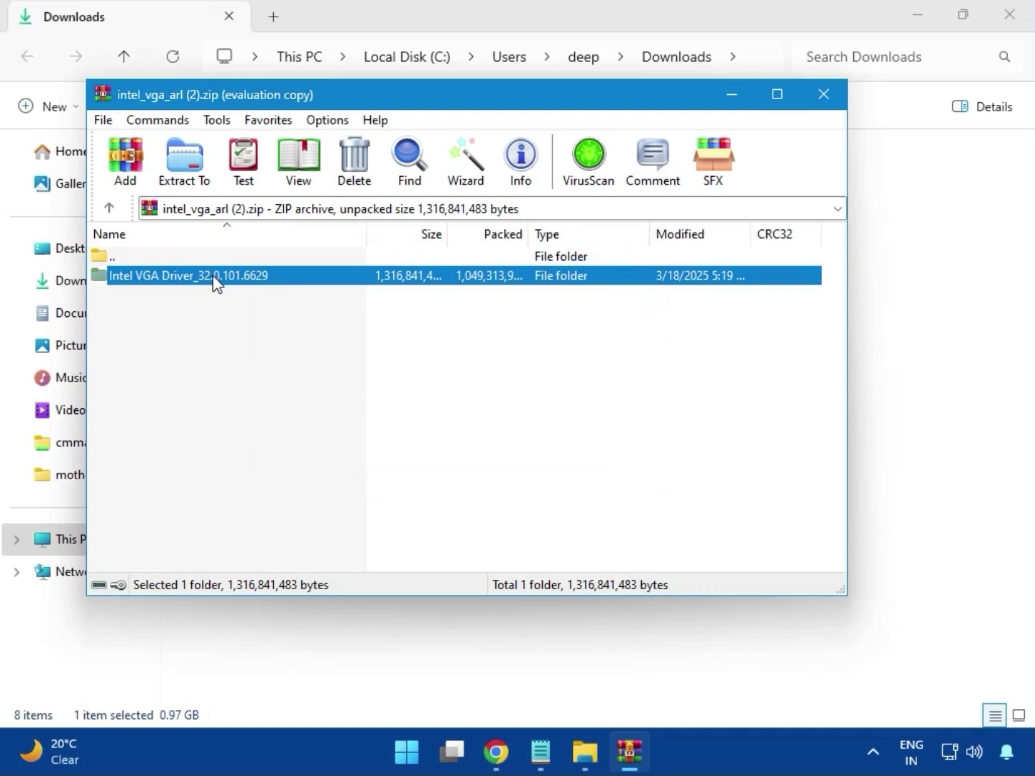
pyautogui.doubleClick(216, 276)
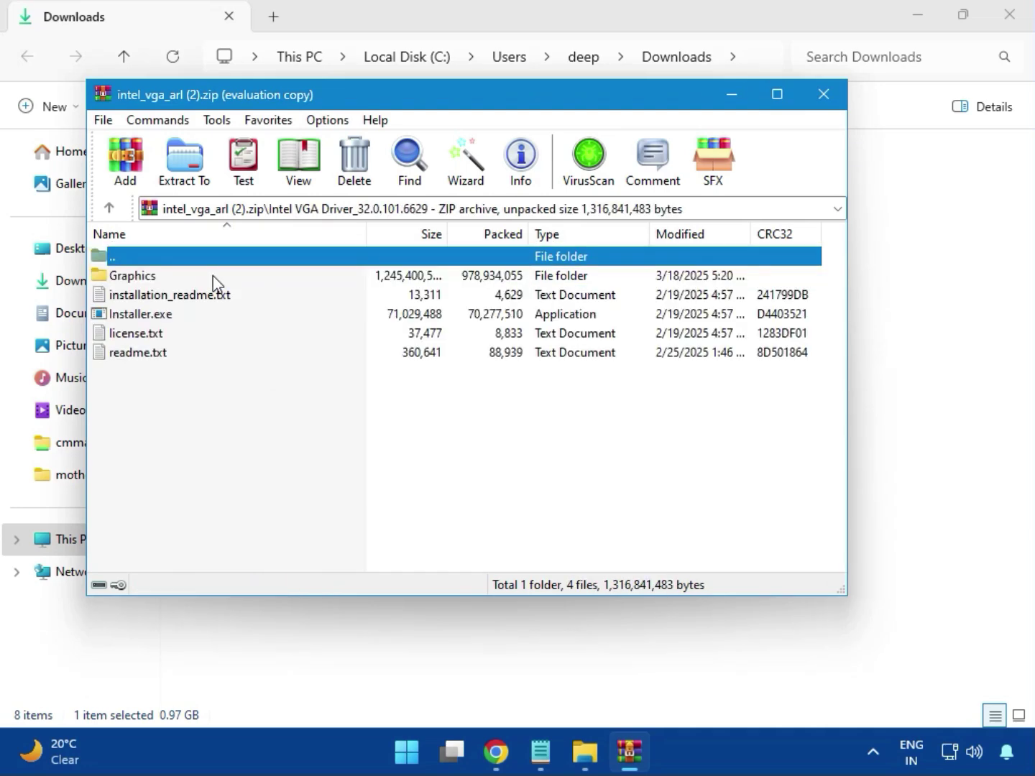
# - Try to install the Intel graphics driver with Installer.exe, granting it permission, and close the installer and the archive
pyautogui.click(171, 318)
pyautogui.doubleClick(206, 320)
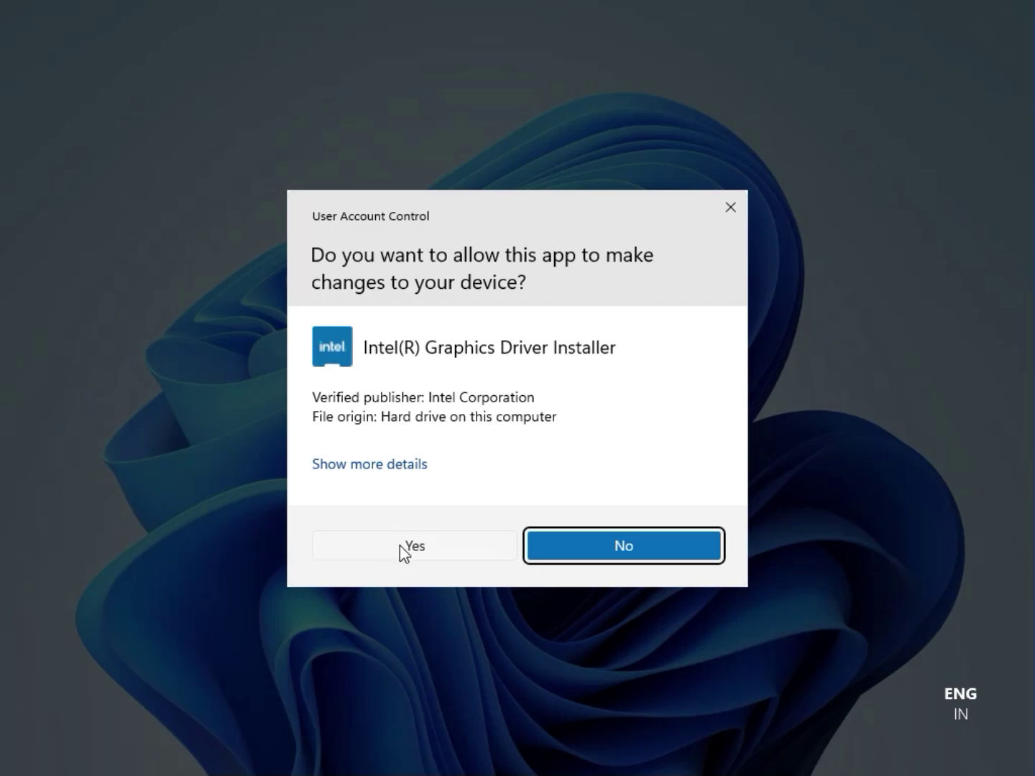
pyautogui.click(409, 546)
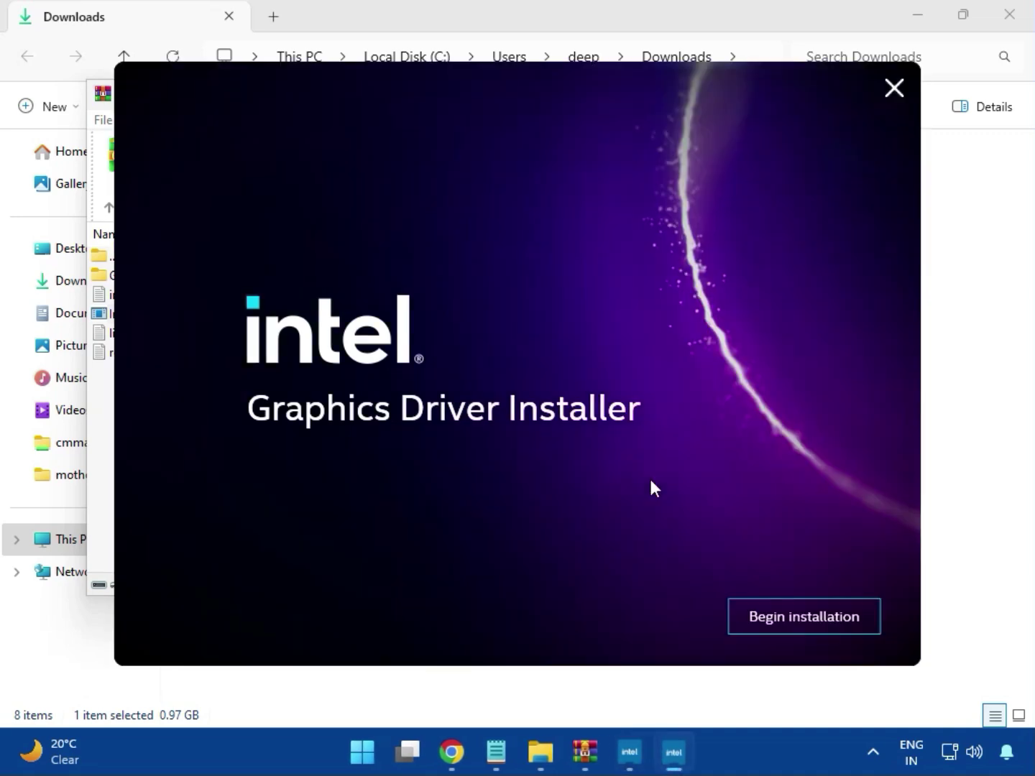
pyautogui.click(791, 616)
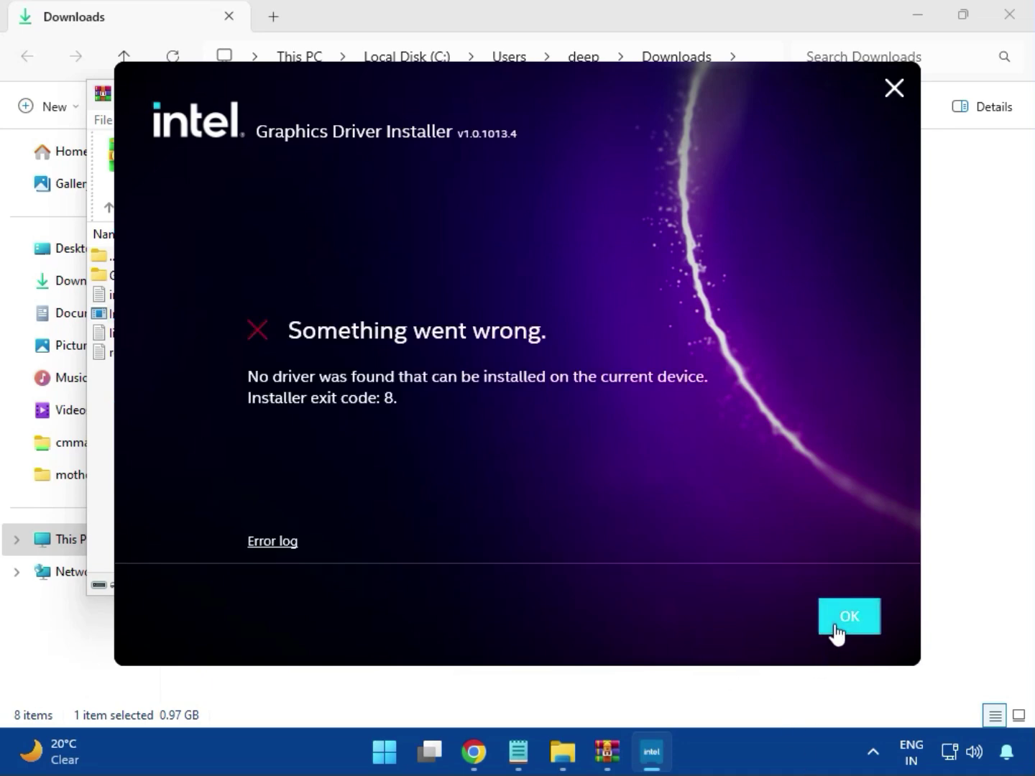
pyautogui.click(835, 625)
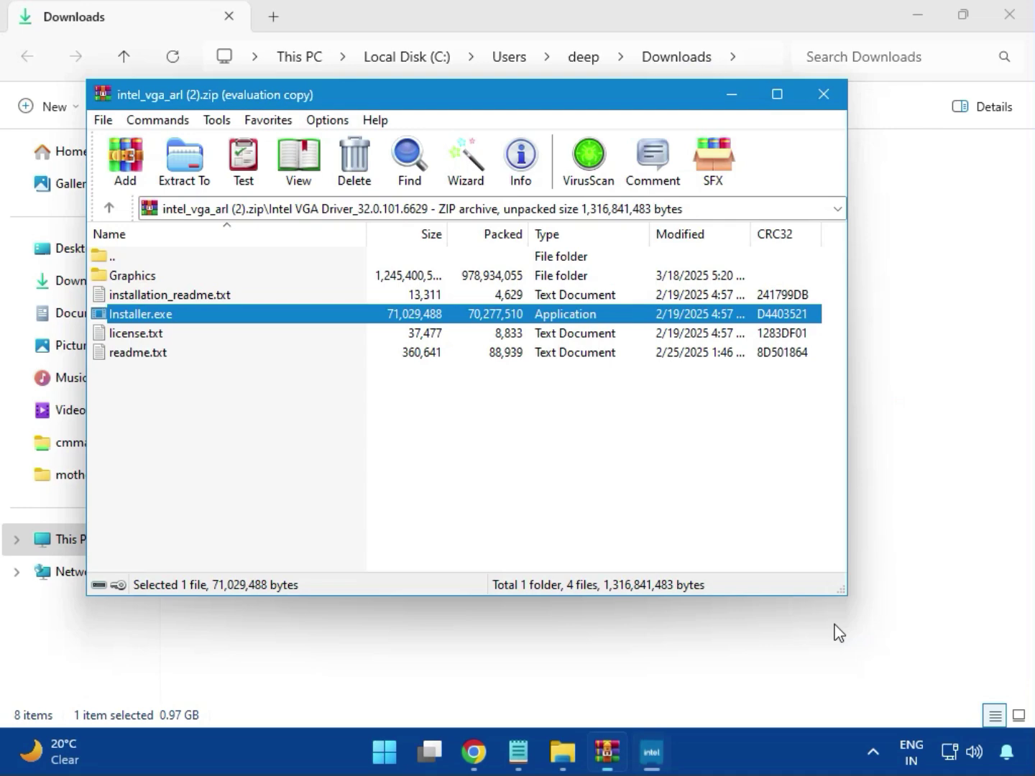
pyautogui.click(822, 95)
# - Open bt_drivers (3).zip in WinRAR, dismiss the pop-up window and open the Intel BlueTooth Driver_23.70.0.2 folder
pyautogui.click(199, 237)
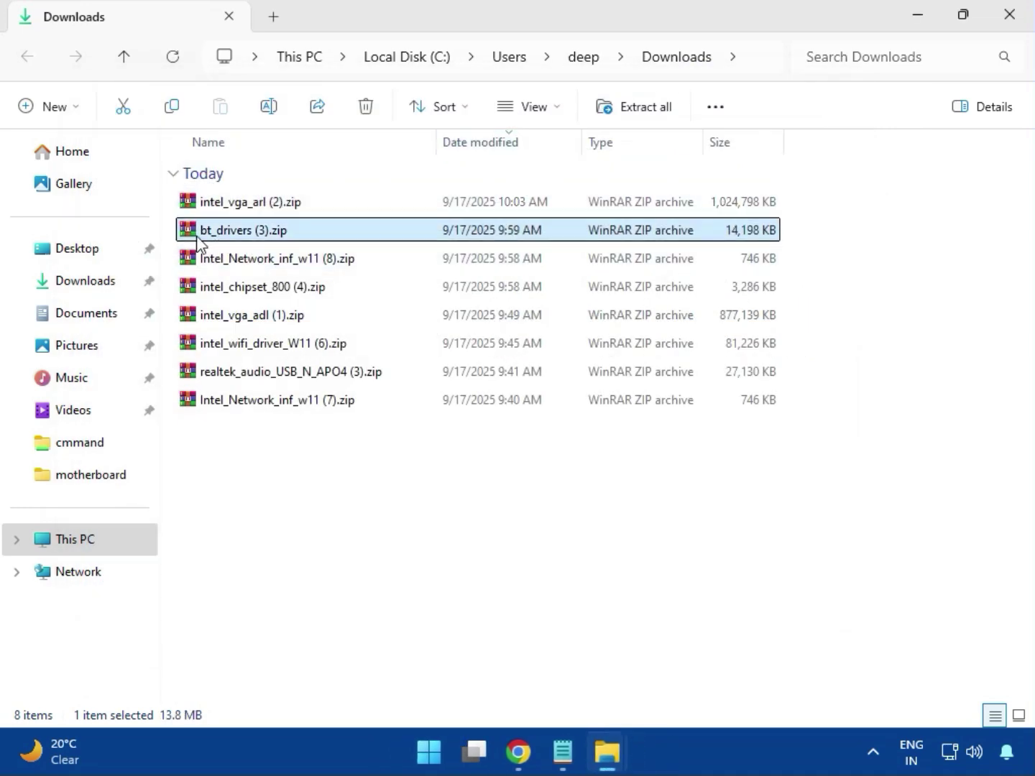
pyautogui.doubleClick(248, 231)
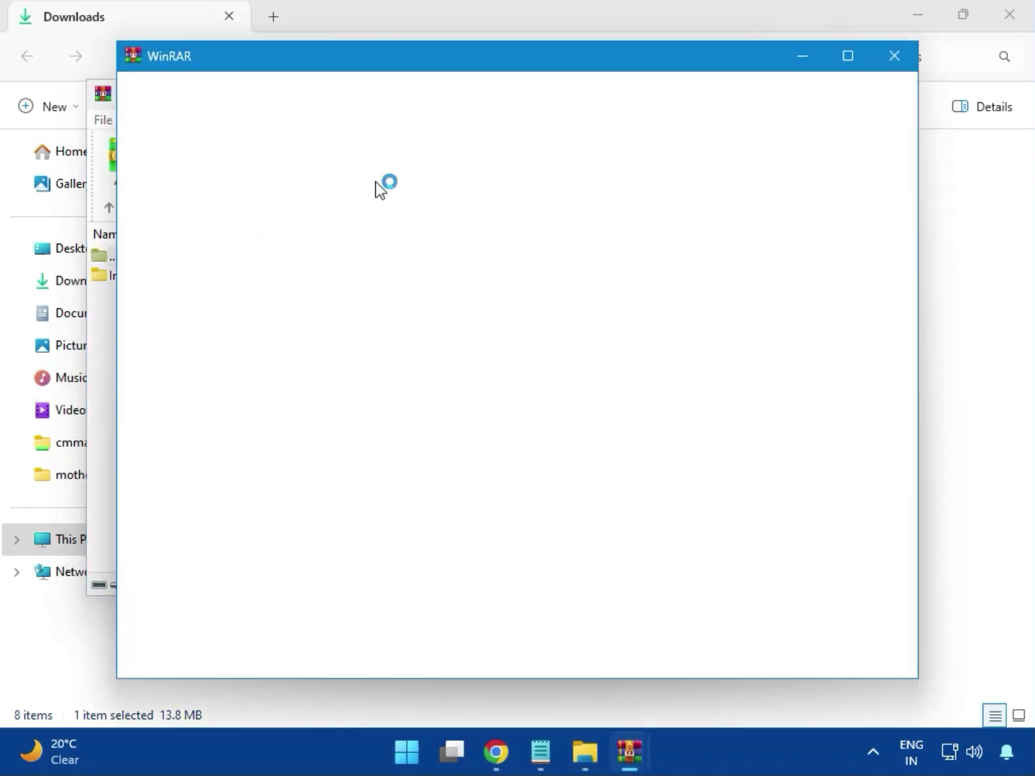
pyautogui.click(895, 55)
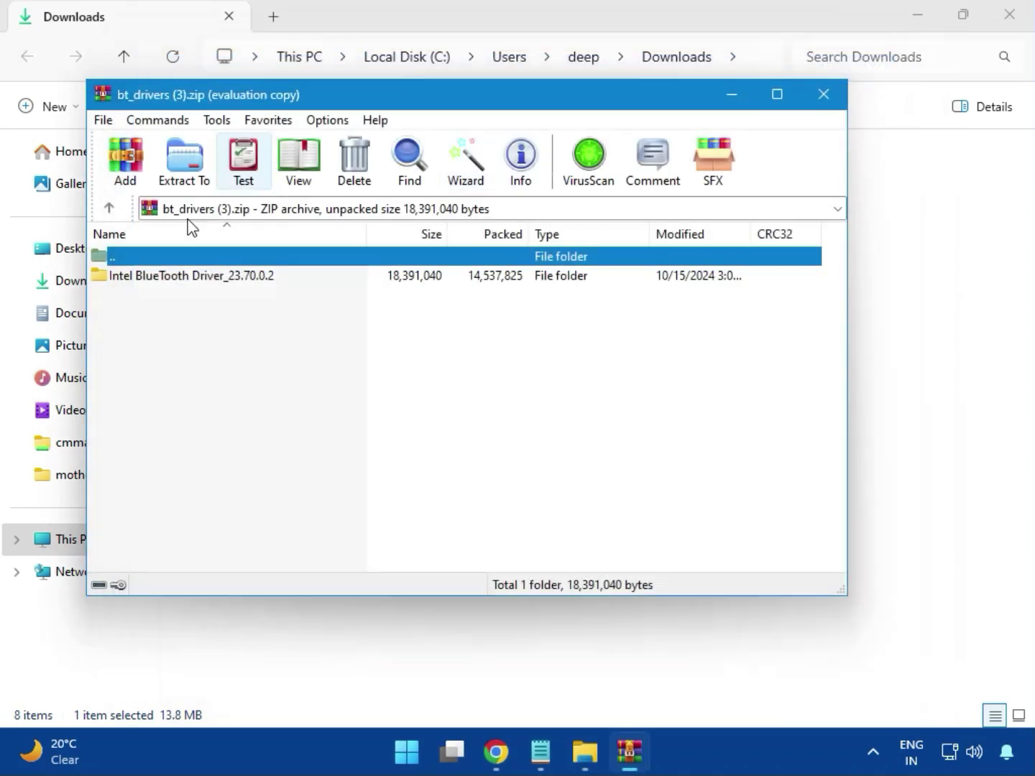
pyautogui.click(166, 281)
pyautogui.doubleClick(194, 282)
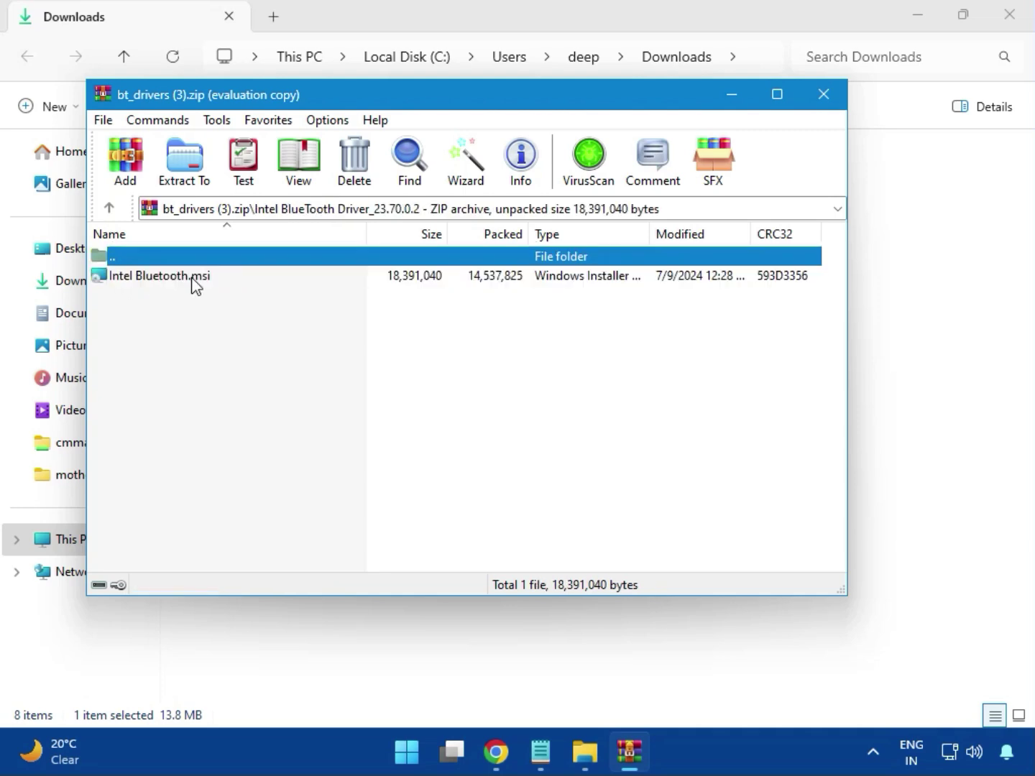
# - Launch Intel Bluetooth.msi, accept the license agreement and choose the Typical setup type
pyautogui.doubleClick(174, 287)
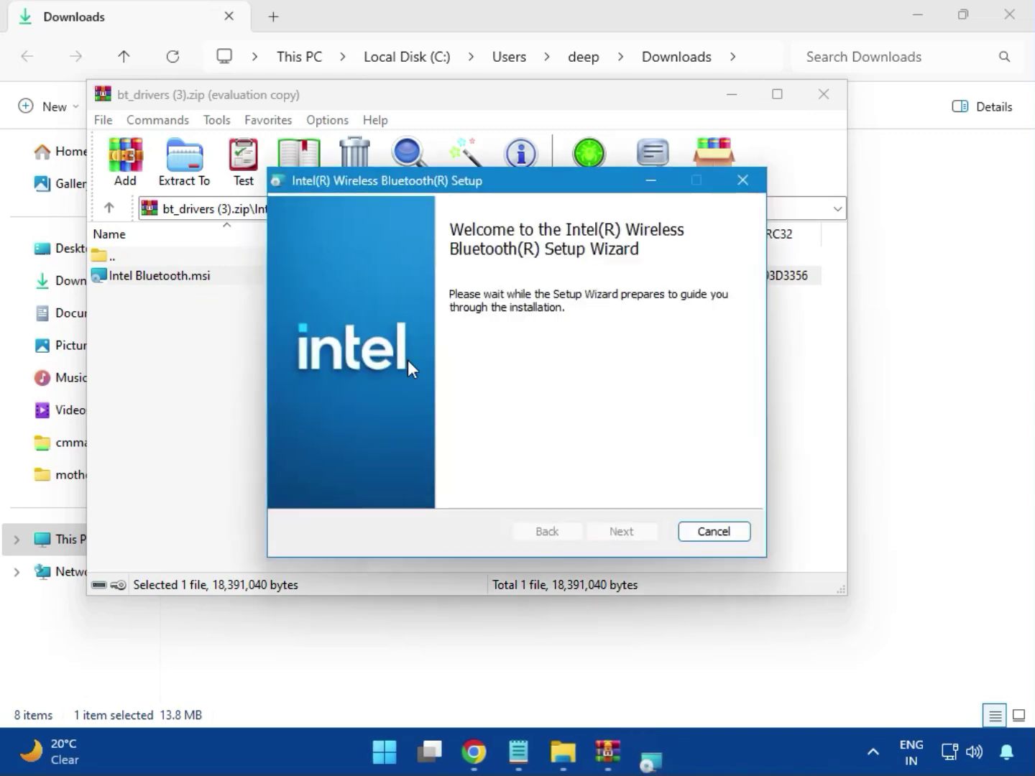
pyautogui.click(622, 531)
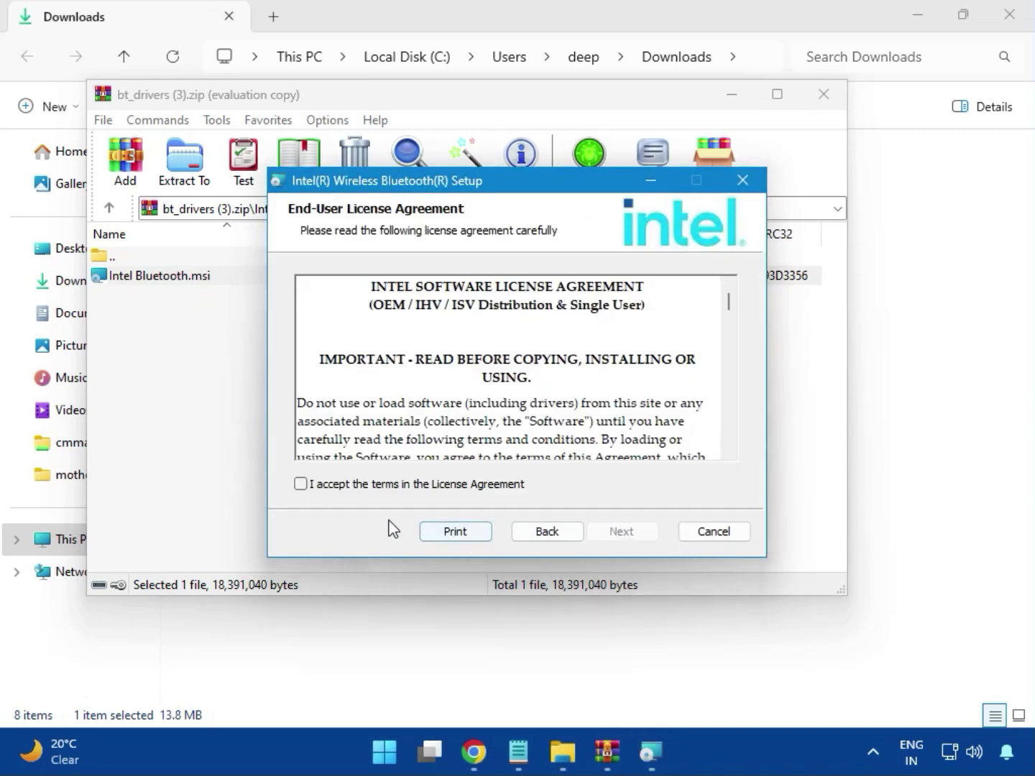
pyautogui.click(335, 490)
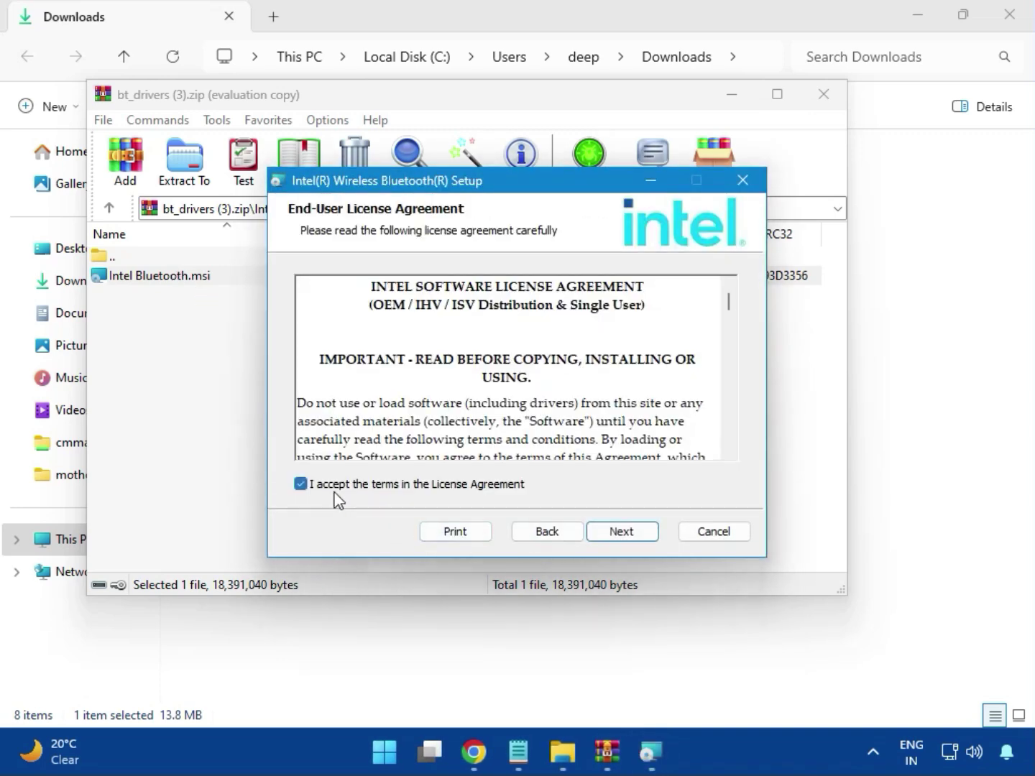
pyautogui.click(615, 532)
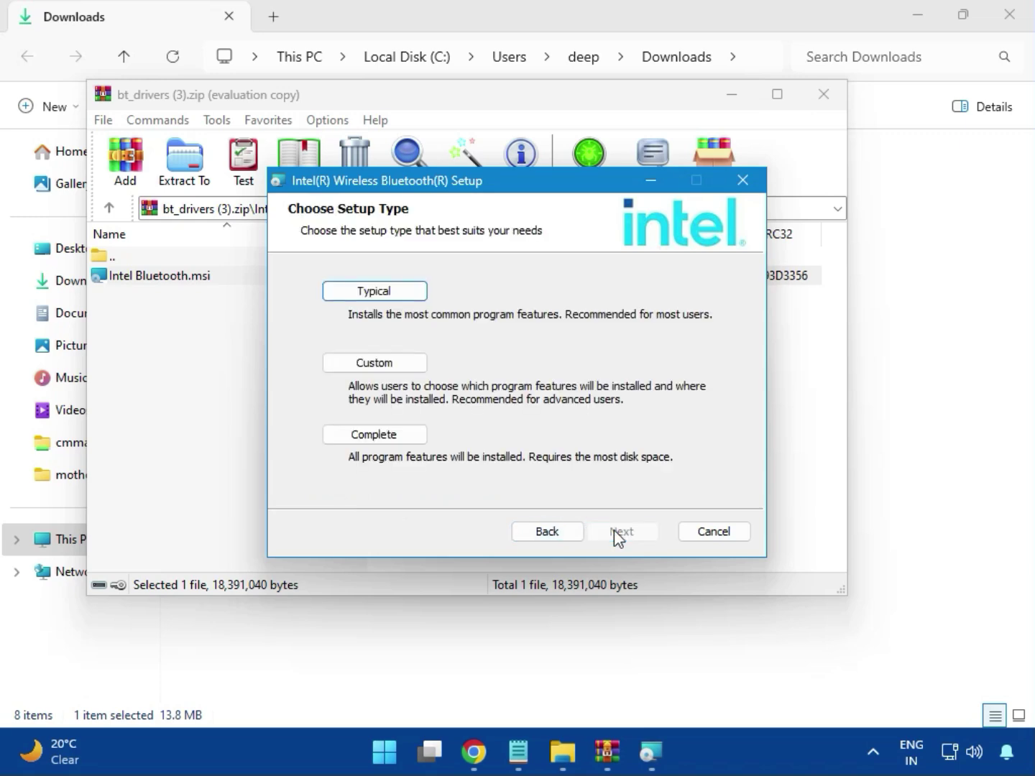
pyautogui.click(355, 300)
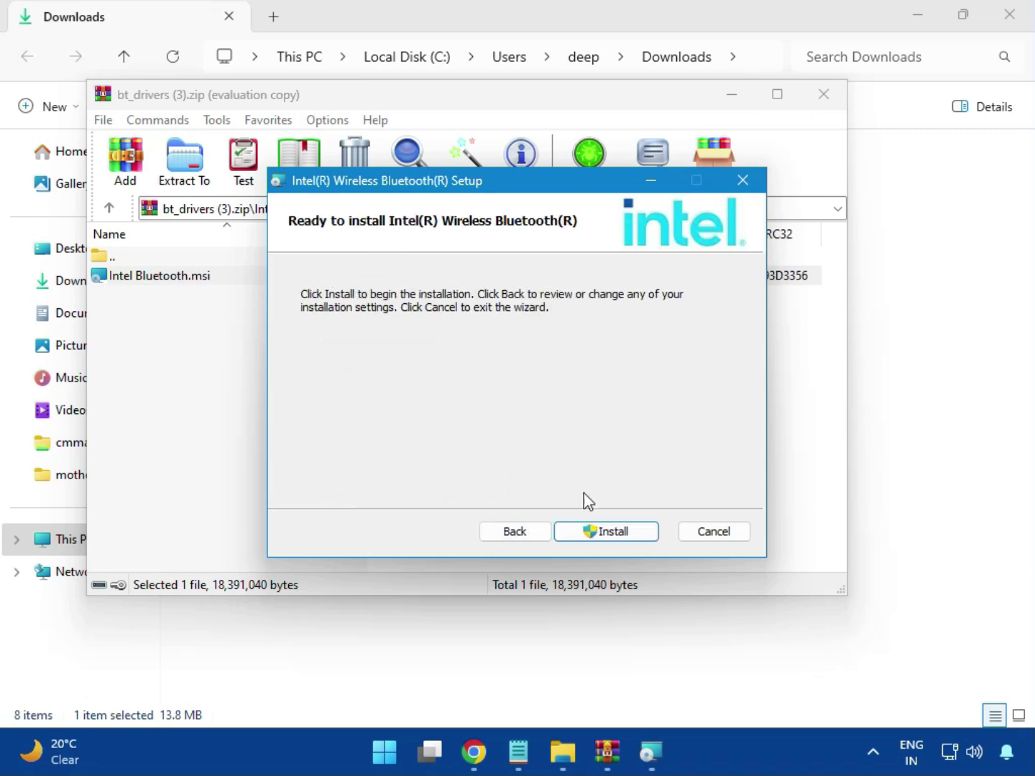
# - Install Intel Wireless Bluetooth, granting it permission, and close the finished setup wizard and the archive
pyautogui.click(593, 531)
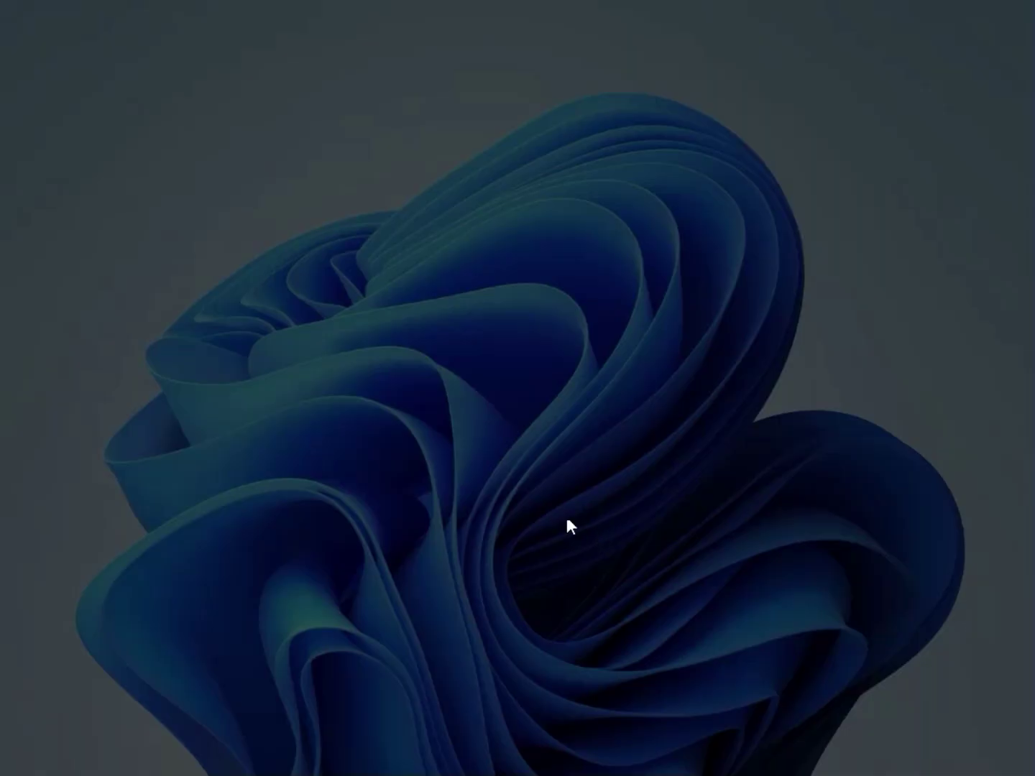
pyautogui.click(398, 534)
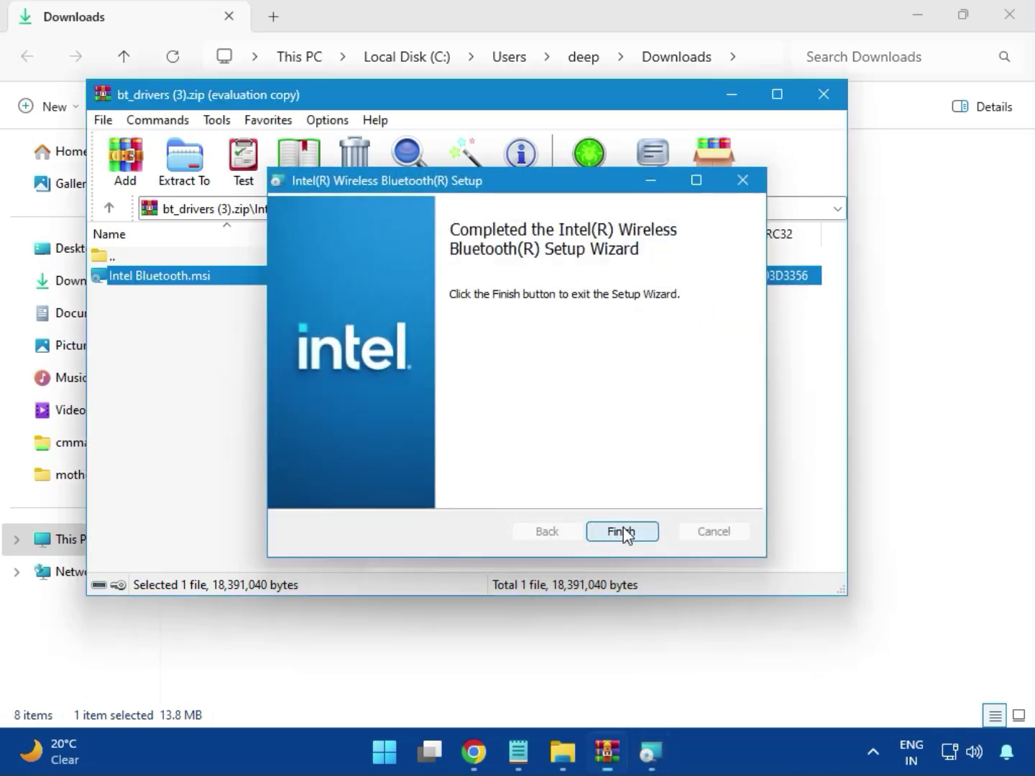
pyautogui.click(622, 532)
pyautogui.click(833, 105)
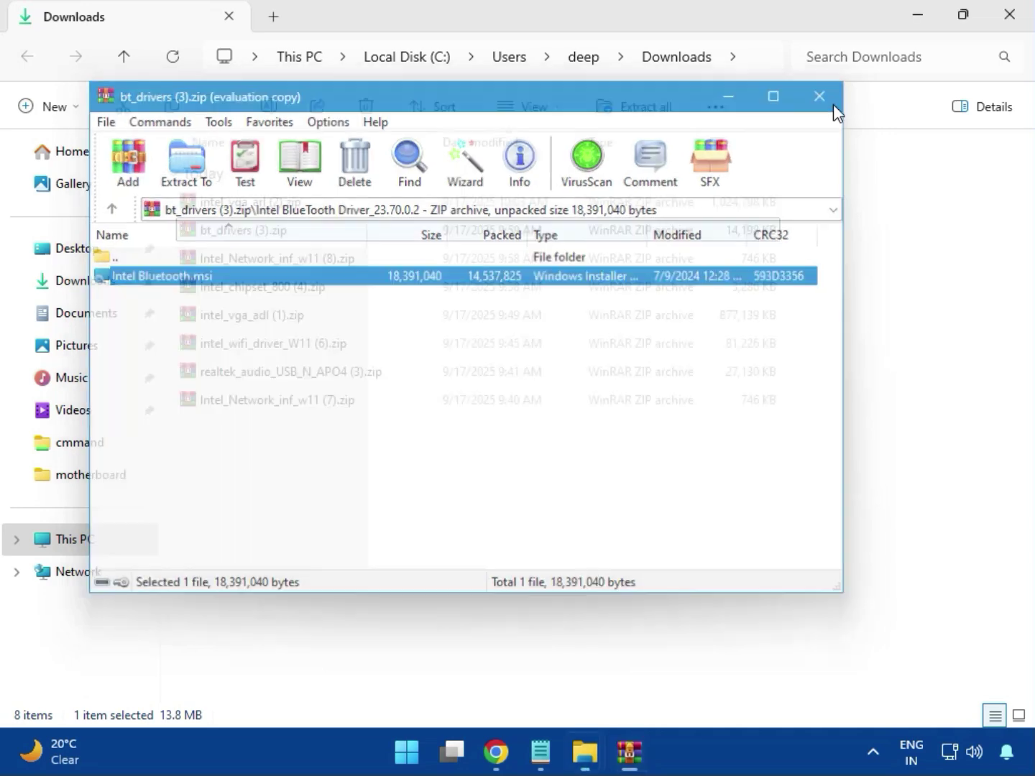
# - Open Intel_Network_inf_w11 (8).zip in WinRAR and go into its W11 folder
pyautogui.click(271, 262)
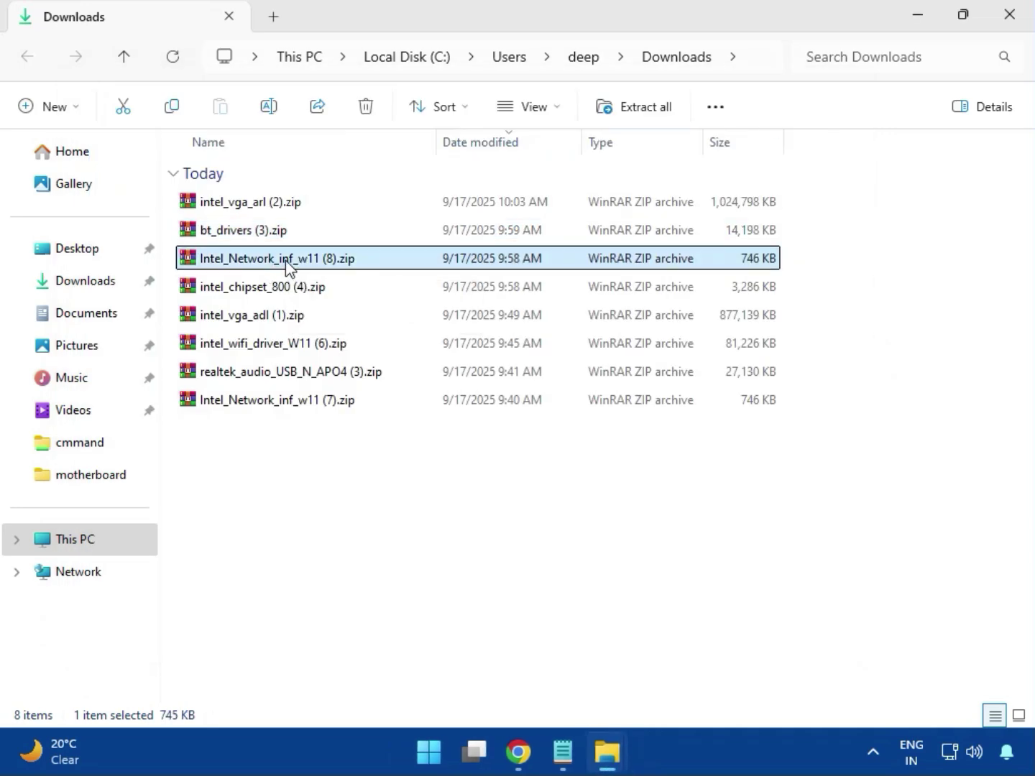
pyautogui.doubleClick(286, 263)
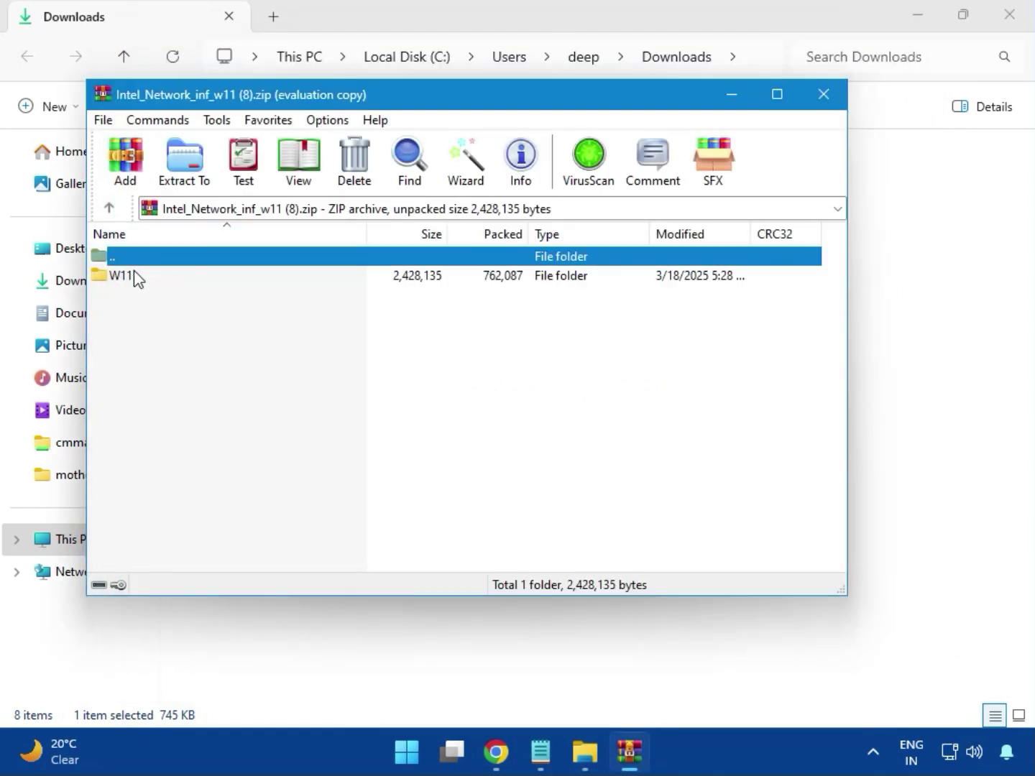
pyautogui.click(126, 278)
pyautogui.doubleClick(126, 280)
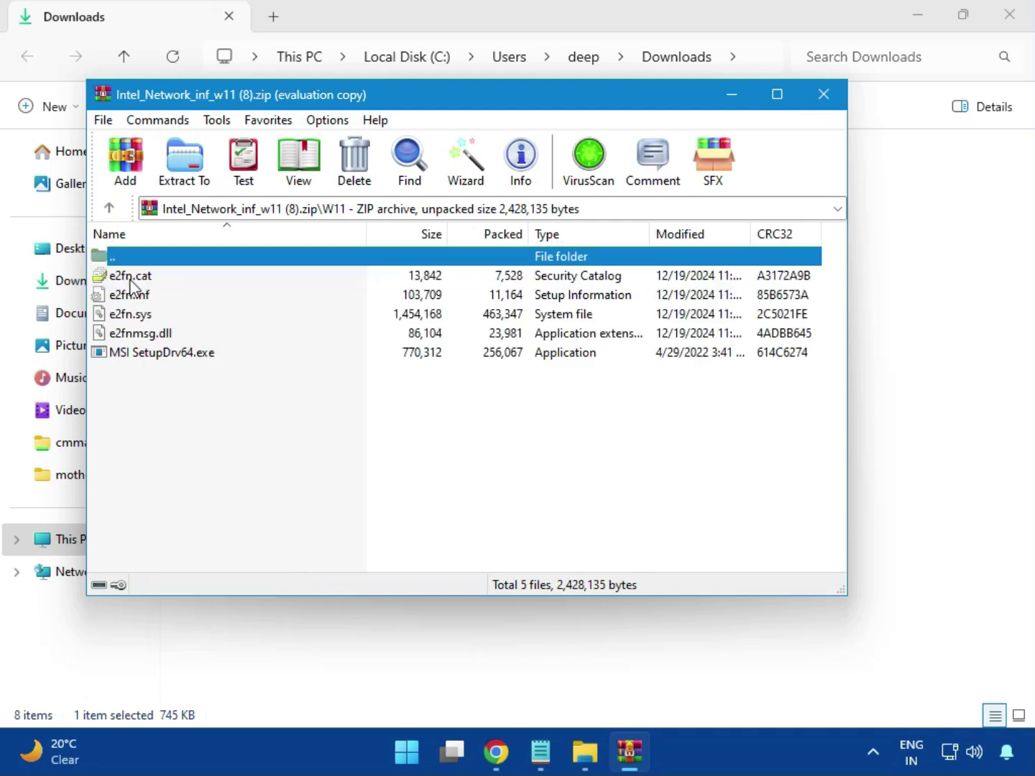
# - Try to install the Intel network driver with MSI SetupDrv64.exe, granting it permission, and close the installer and the archive
pyautogui.doubleClick(193, 353)
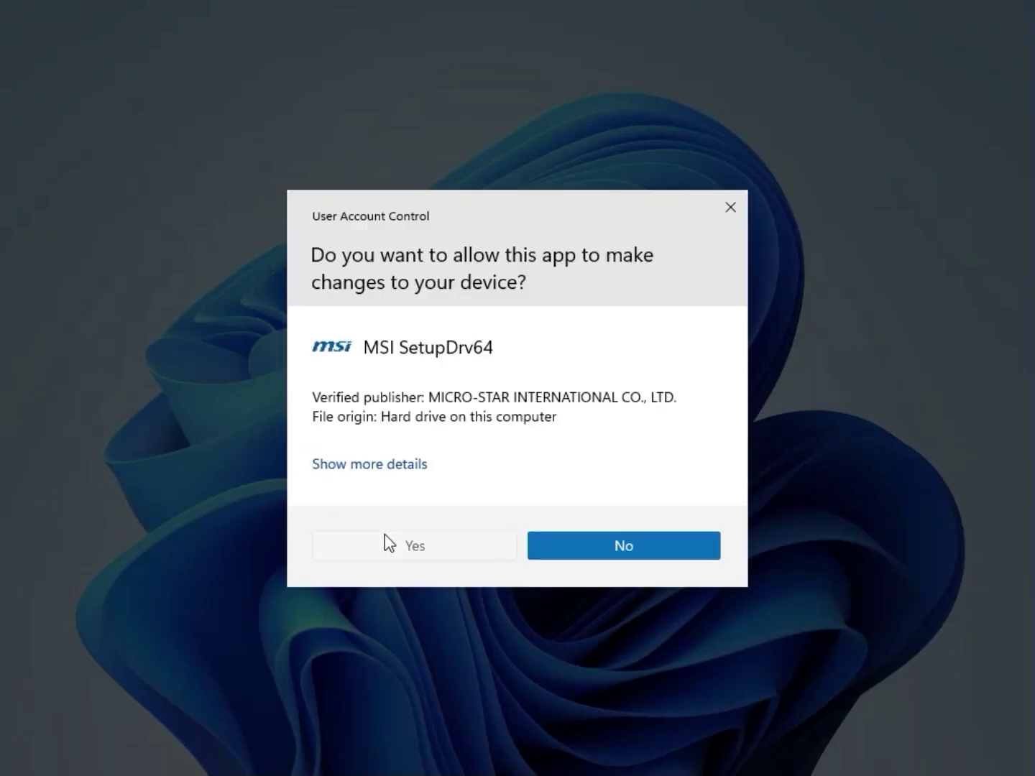
pyautogui.click(386, 539)
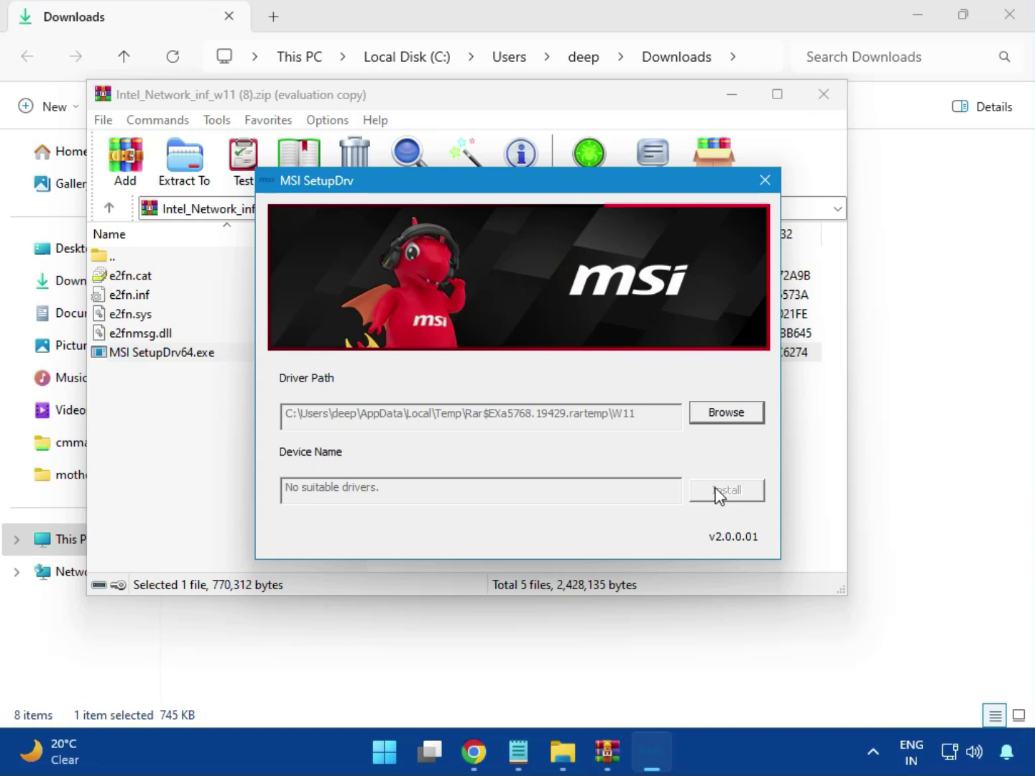
pyautogui.click(764, 181)
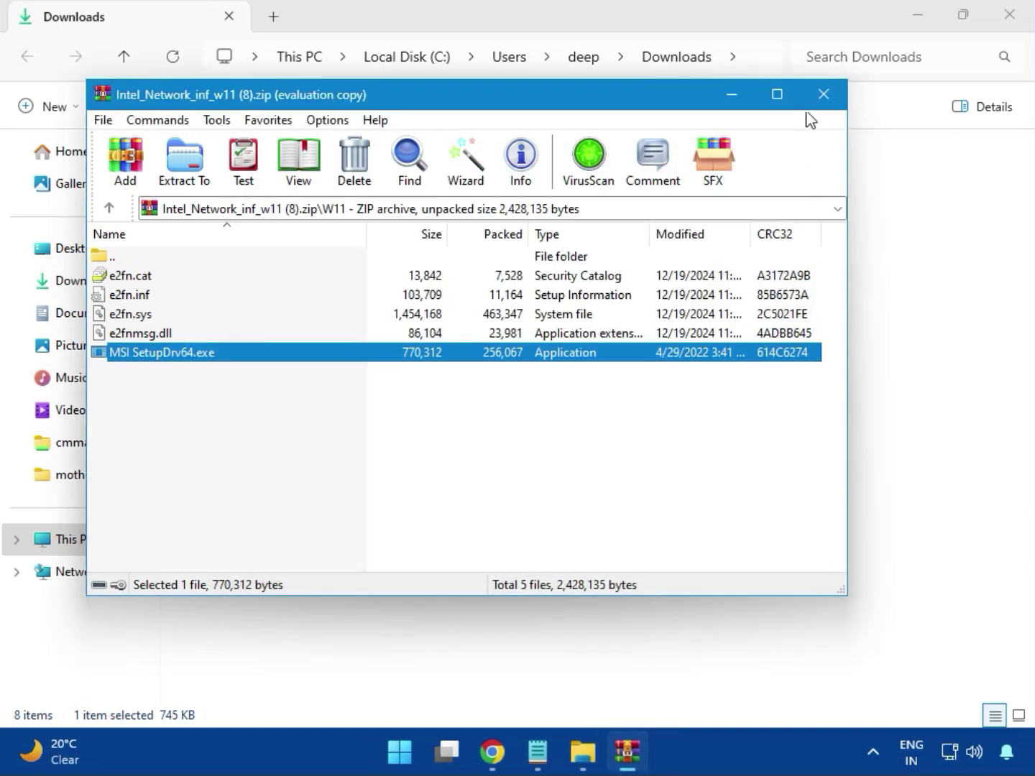
pyautogui.click(821, 95)
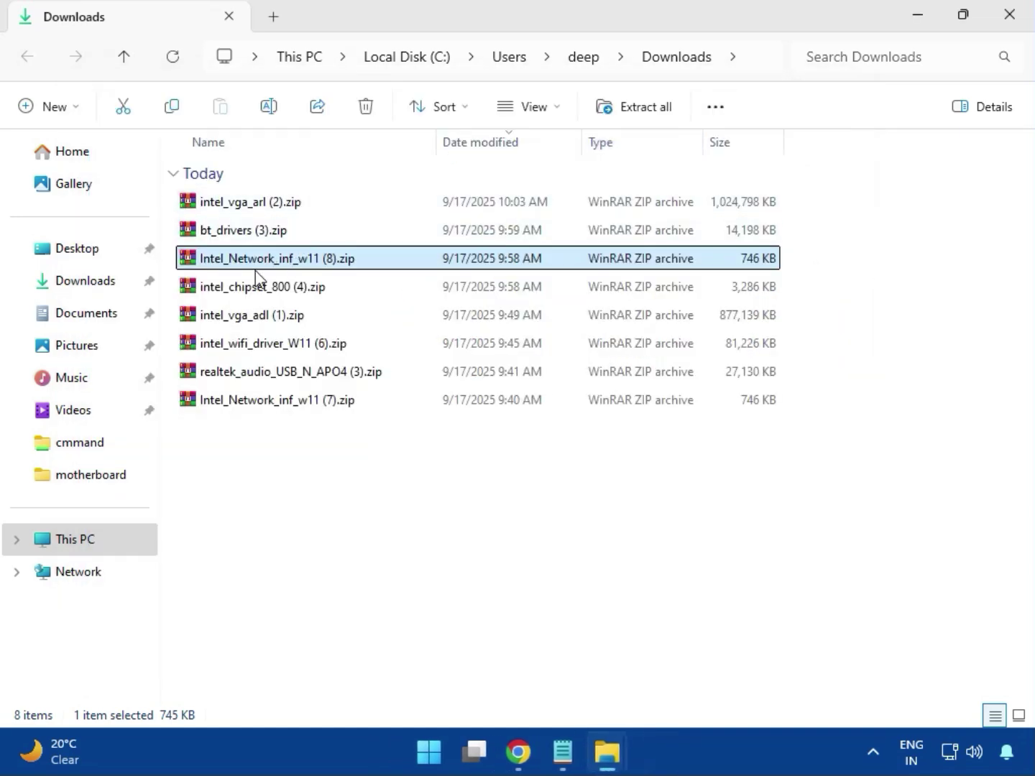
# - Open intel_chipset_800 (4).zip, dismiss the WinRAR licence reminder and open the Intel Chipset Driver_10.1.20062.8627 folder
pyautogui.click(241, 294)
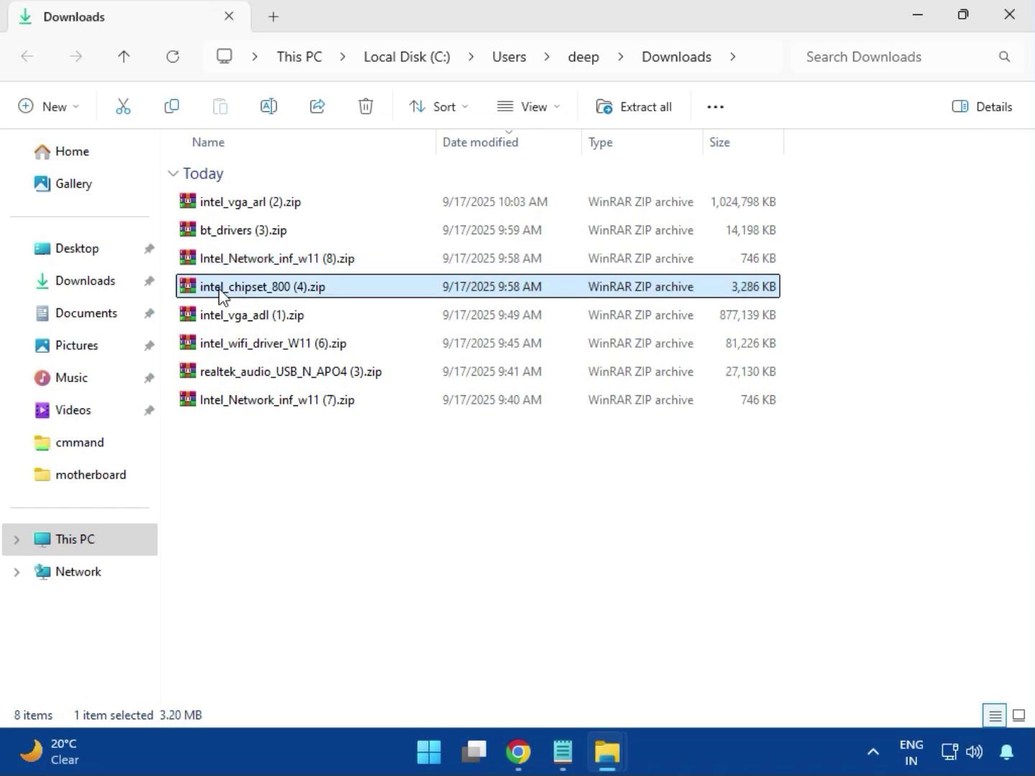
pyautogui.doubleClick(291, 295)
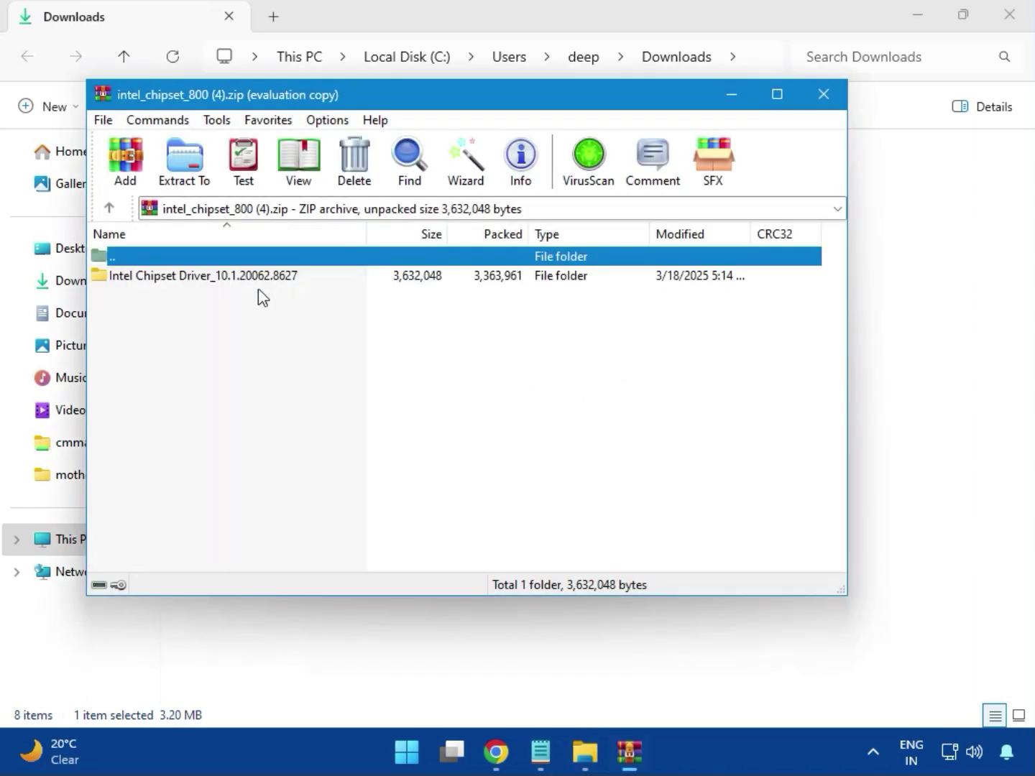
pyautogui.click(142, 281)
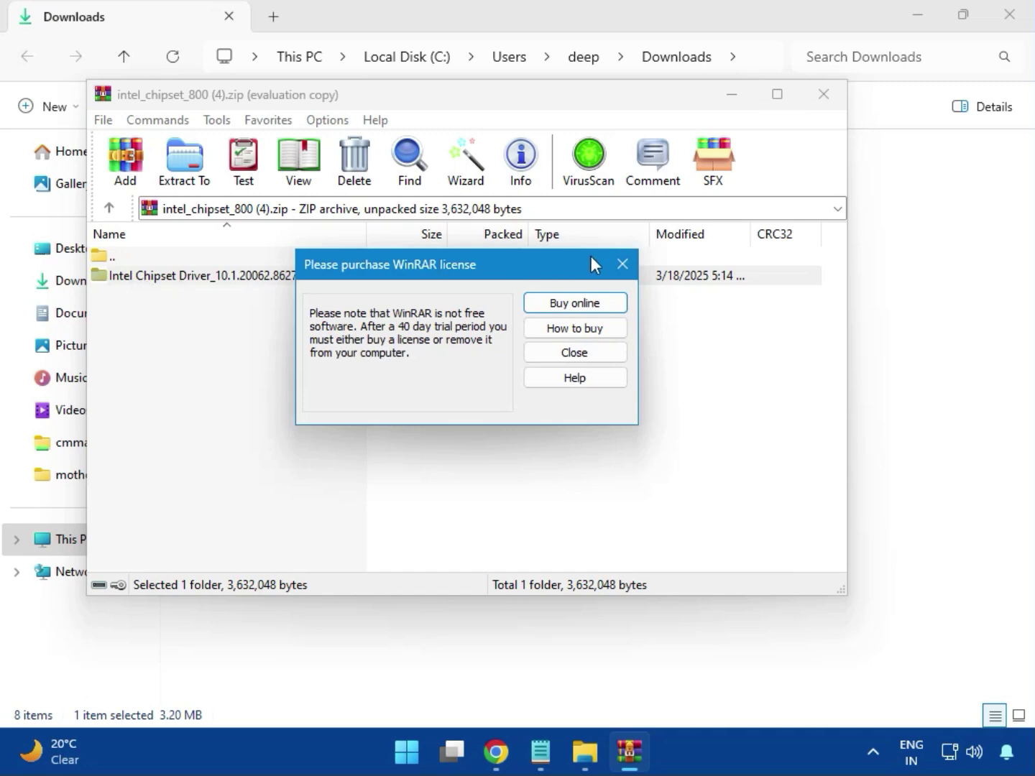
pyautogui.click(621, 264)
pyautogui.doubleClick(253, 281)
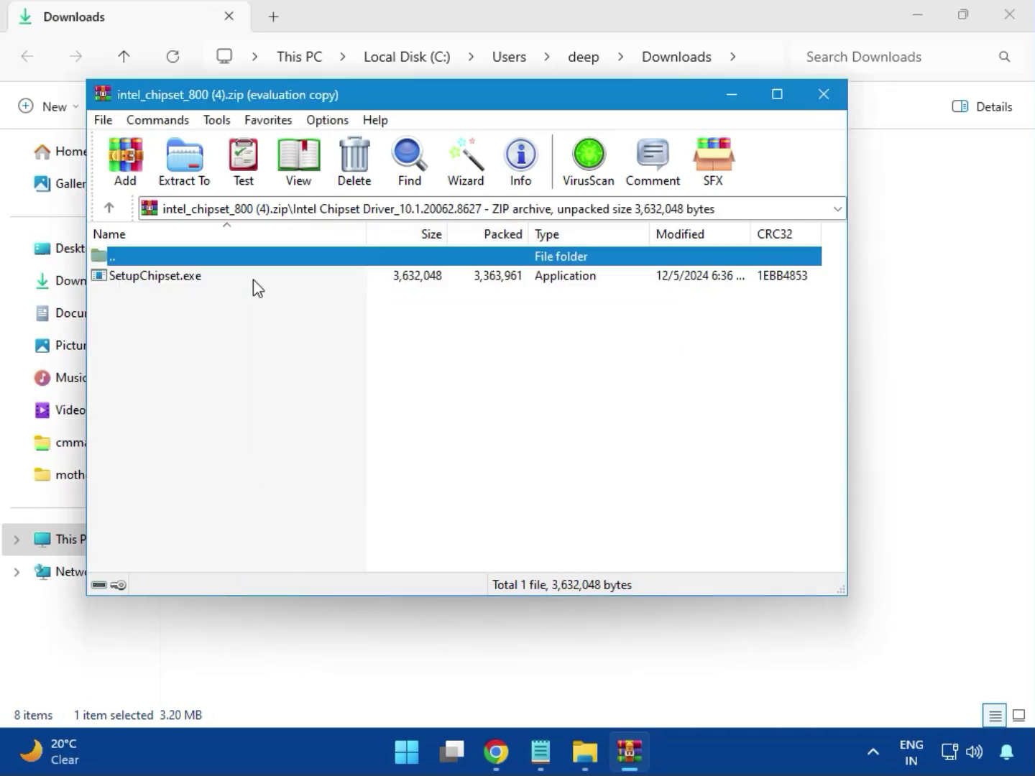
# - Try to install Intel Chipset Device Software with SetupChipset.exe, granting it permission, and close the installer and the archive
pyautogui.doubleClick(166, 281)
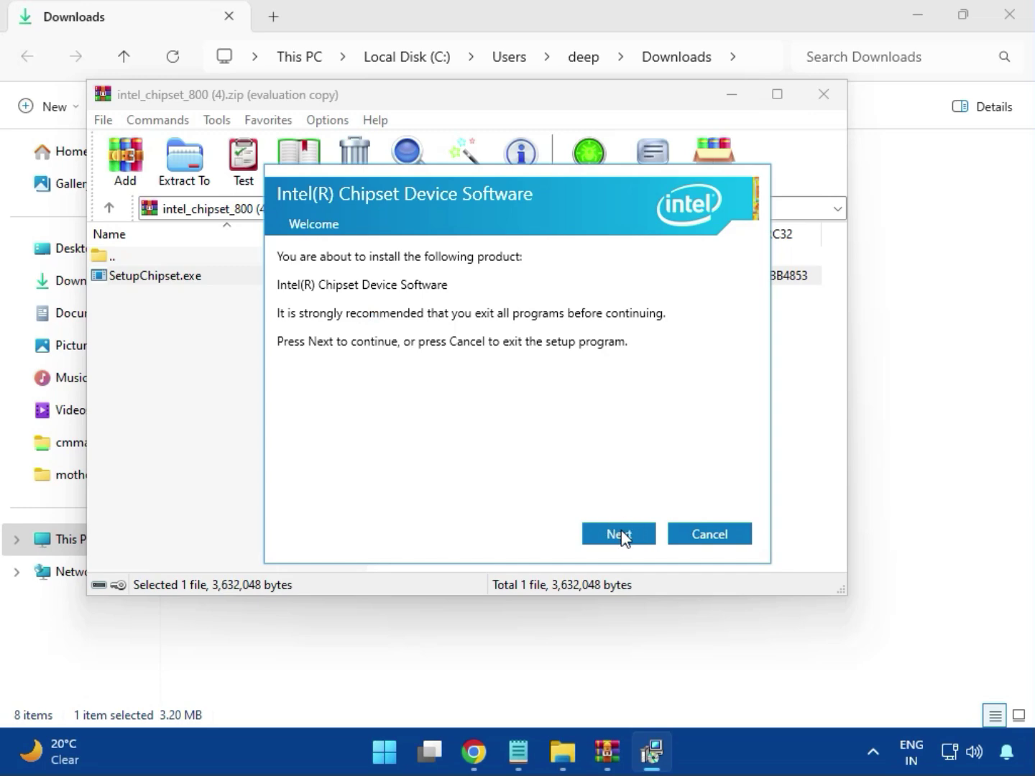
pyautogui.click(620, 534)
pyautogui.click(619, 535)
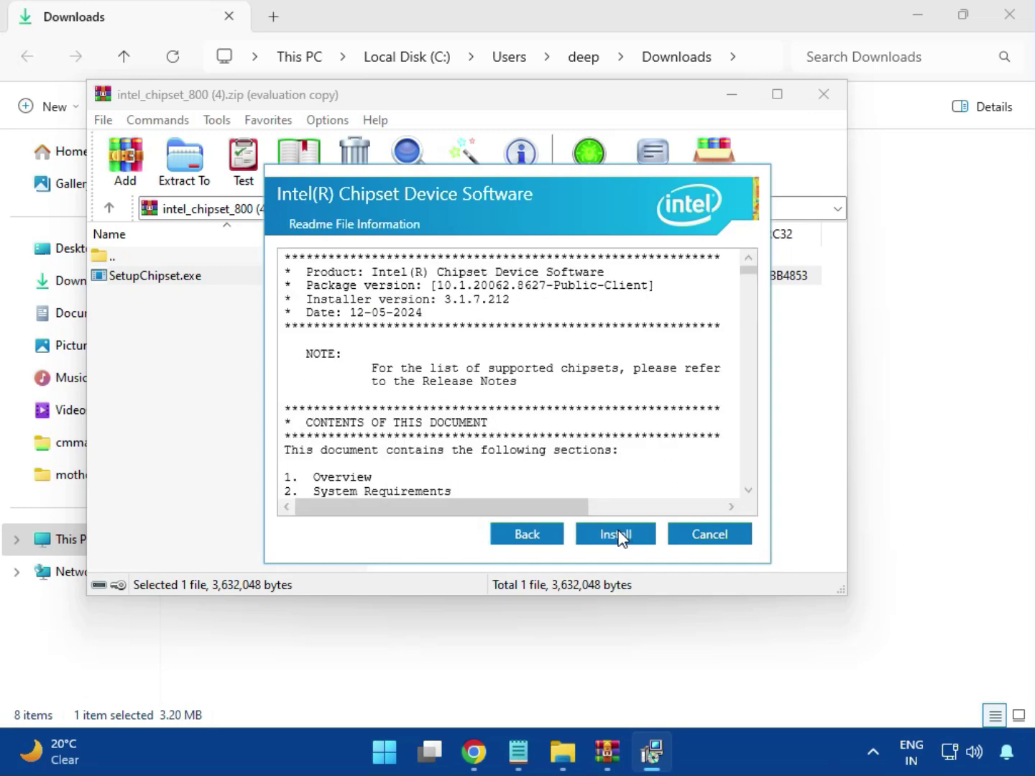
pyautogui.click(618, 537)
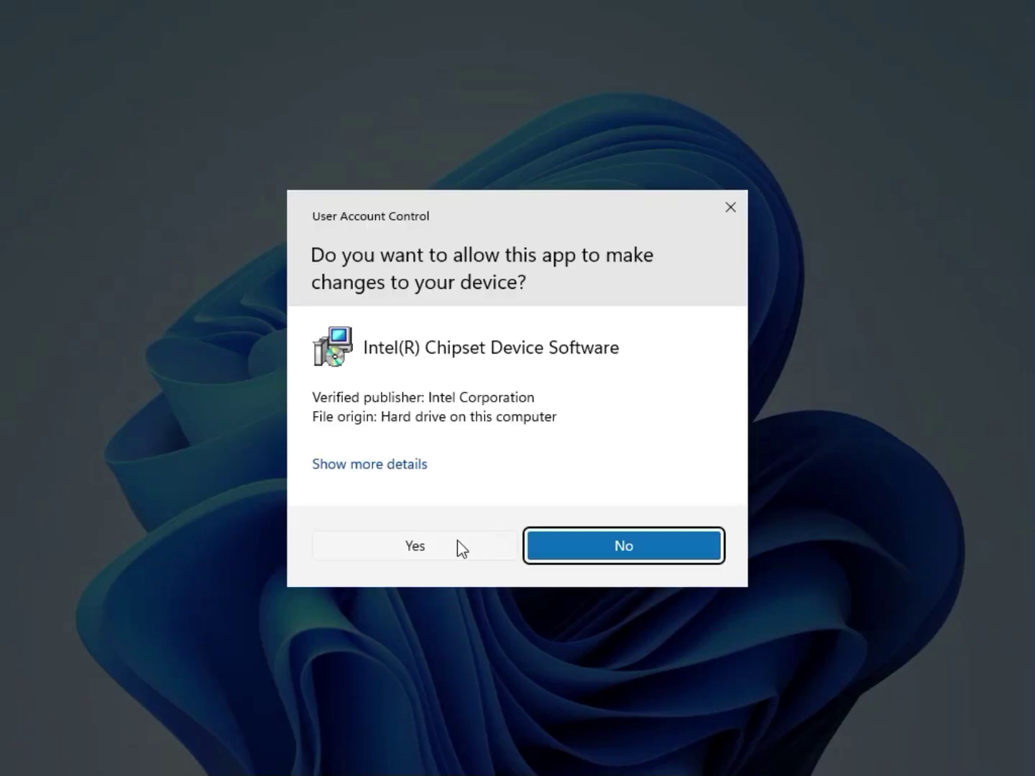
pyautogui.click(457, 543)
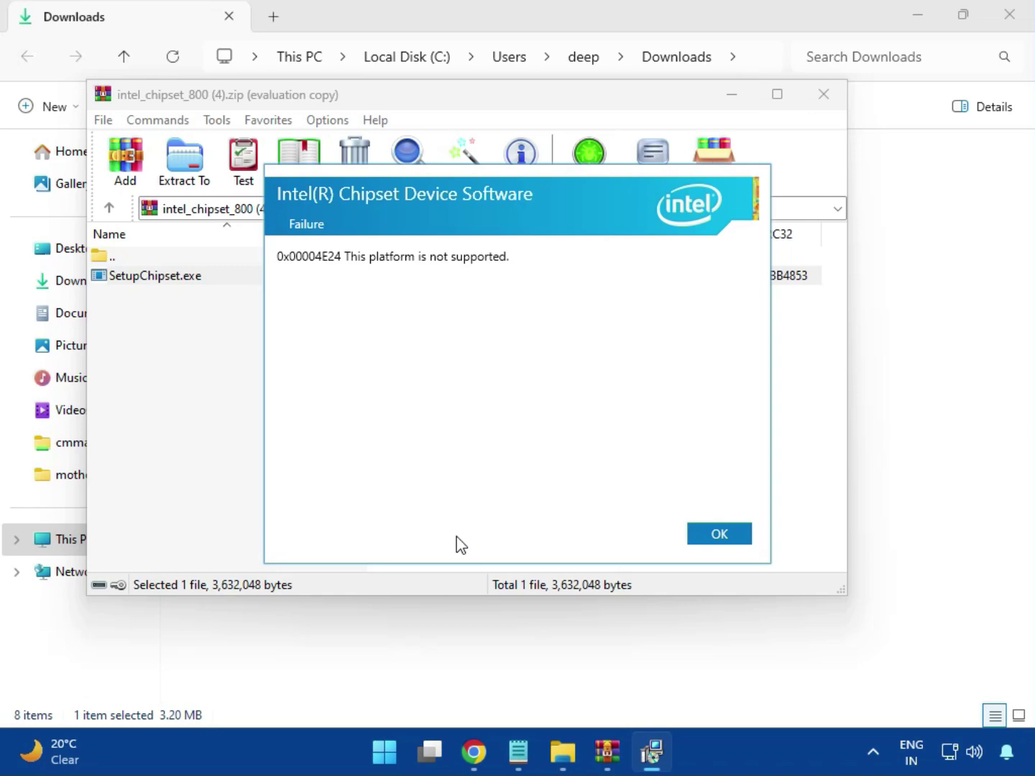
pyautogui.click(707, 541)
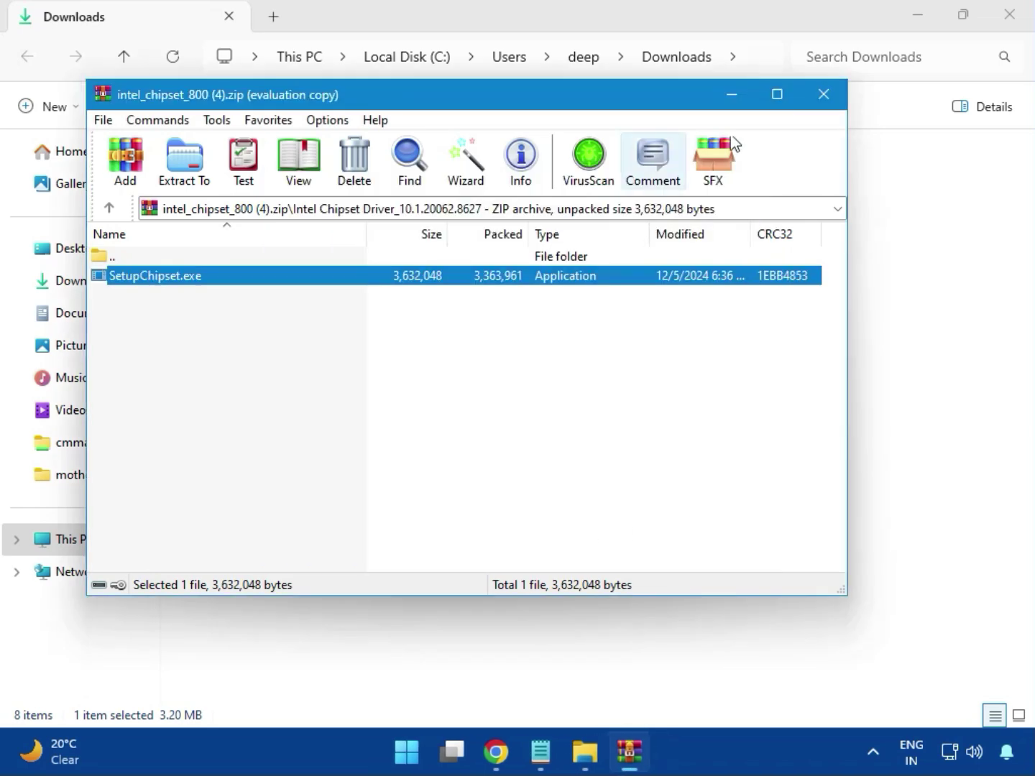
pyautogui.click(823, 96)
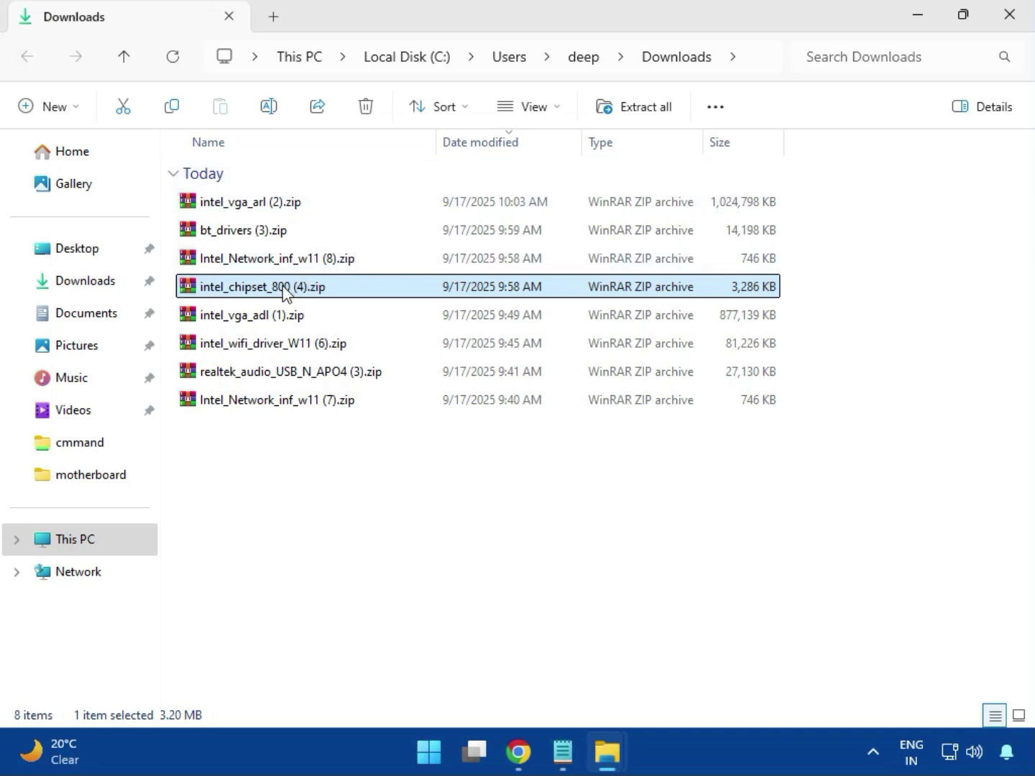
# - Look at the contents of intel_vga_adl (1).zip in WinRAR and close the archive
pyautogui.click(265, 322)
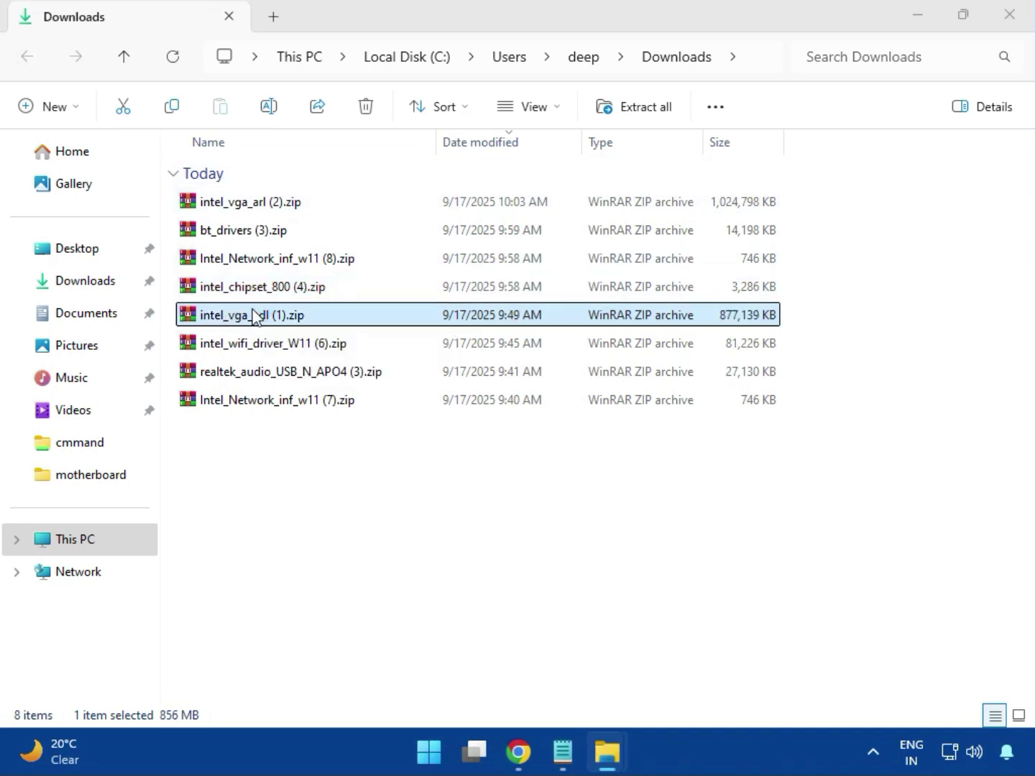
pyautogui.doubleClick(255, 314)
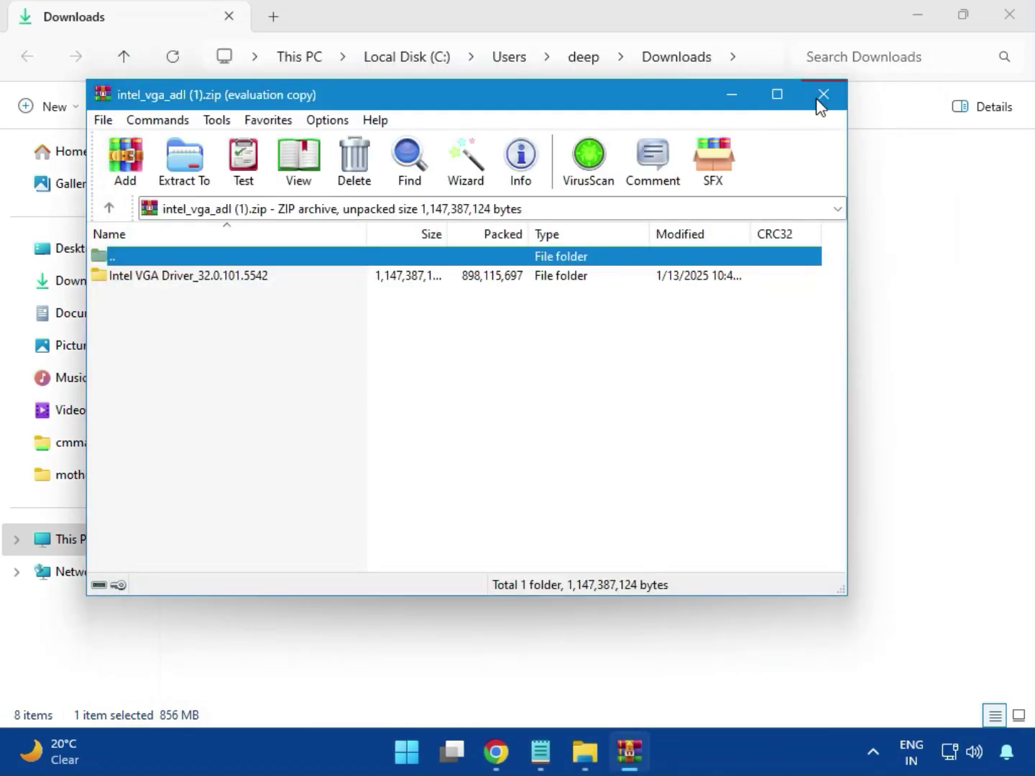
pyautogui.click(820, 96)
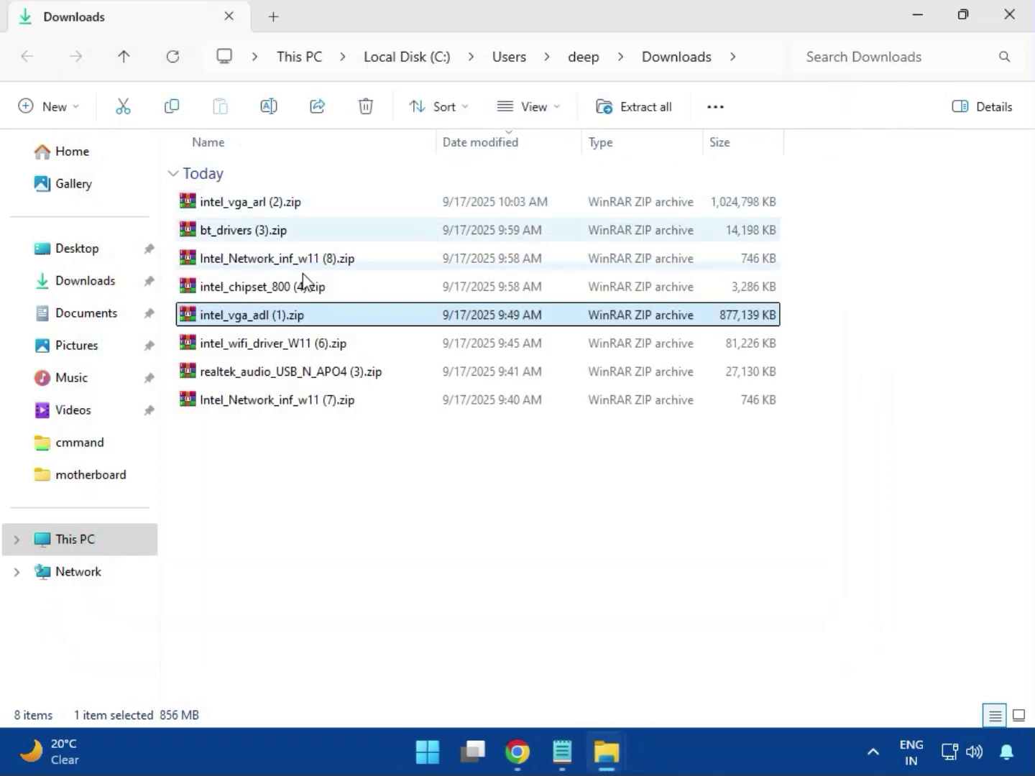
# - Open intel_wifi_driver_W11 (6).zip, dismiss the WinRAR licence reminder and open the Intel WIFI Driver_23.40.0.4 folder
pyautogui.click(265, 345)
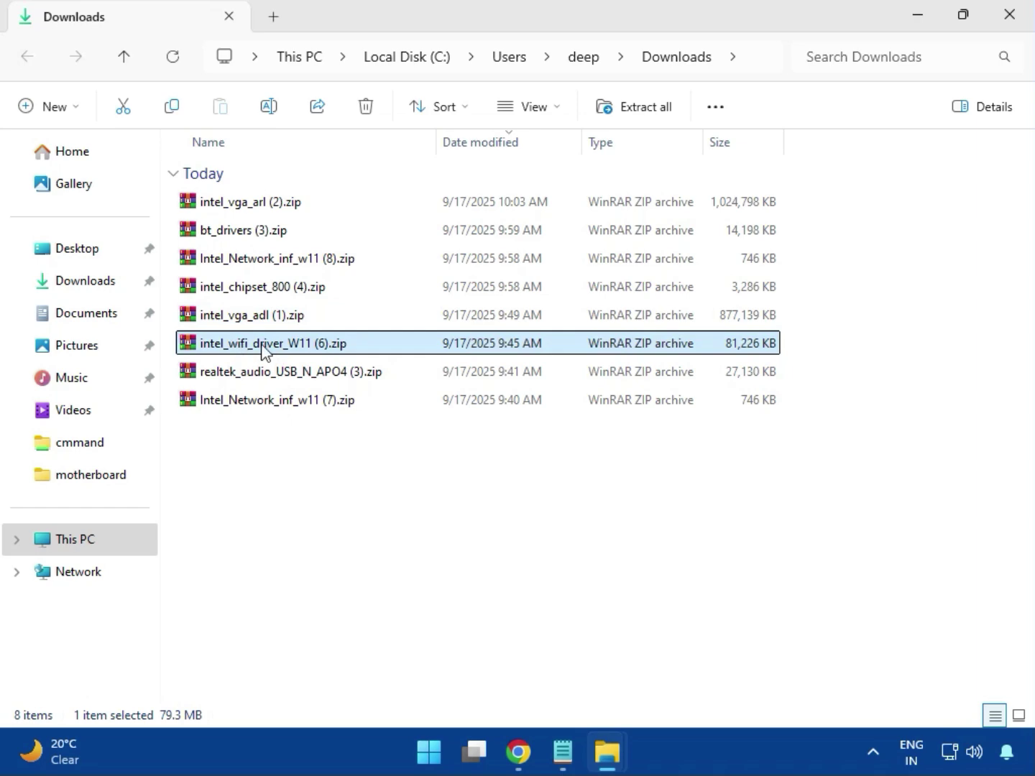
pyautogui.doubleClick(263, 348)
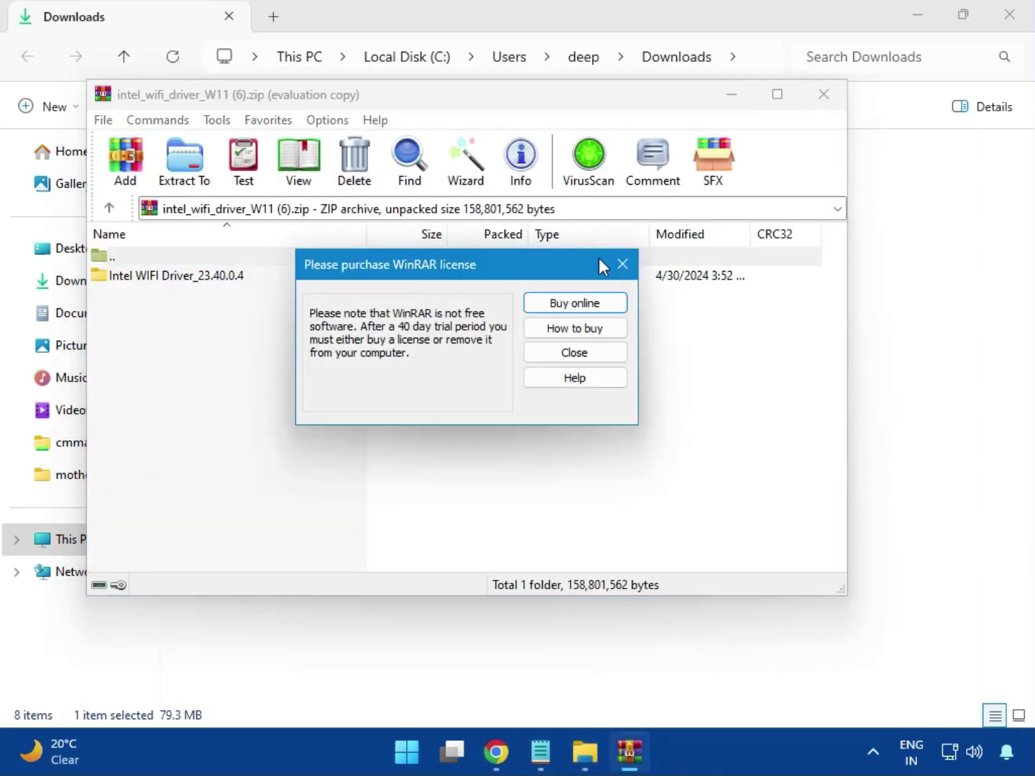
pyautogui.click(624, 264)
pyautogui.doubleClick(166, 277)
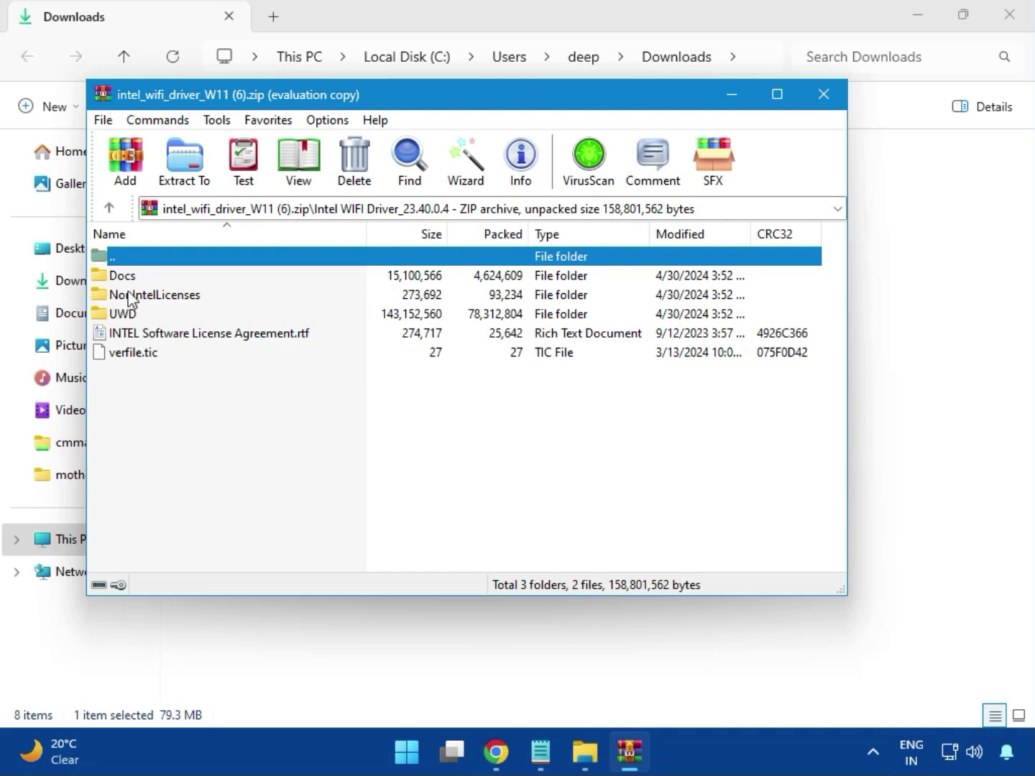
# - Open the UWD\Win64 folder inside the Wi-Fi driver archive
pyautogui.doubleClick(134, 314)
pyautogui.click(139, 281)
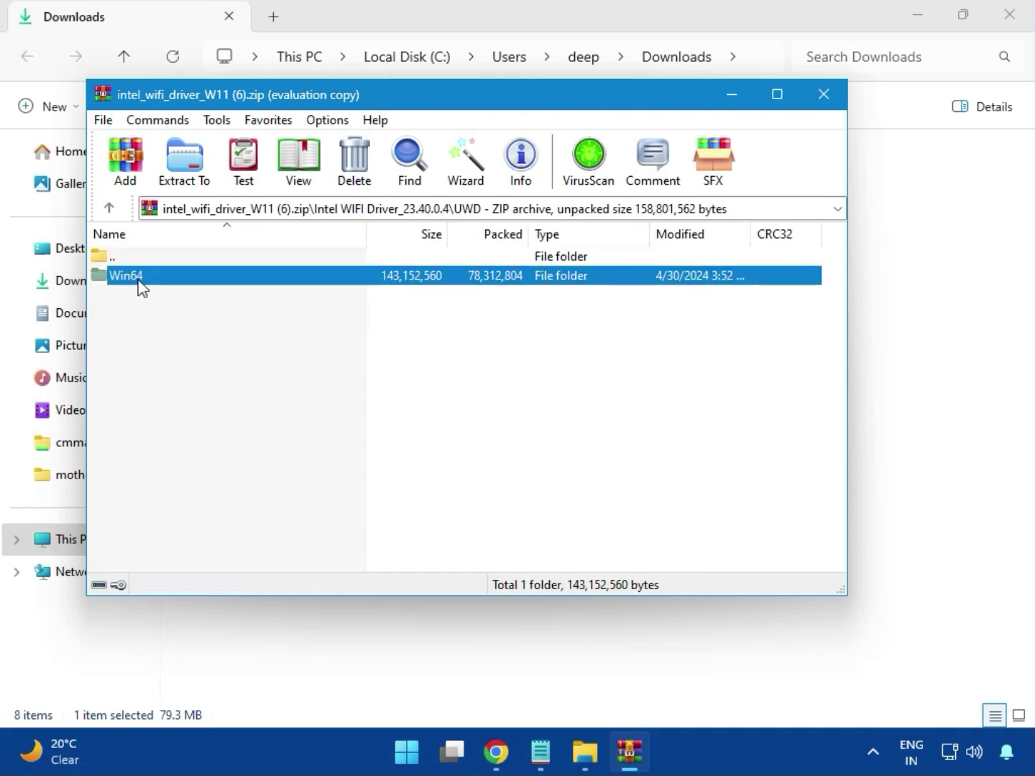
pyautogui.doubleClick(127, 276)
# - Look through the files in the Drivers folder and return to the Win64 folder
pyautogui.doubleClick(144, 277)
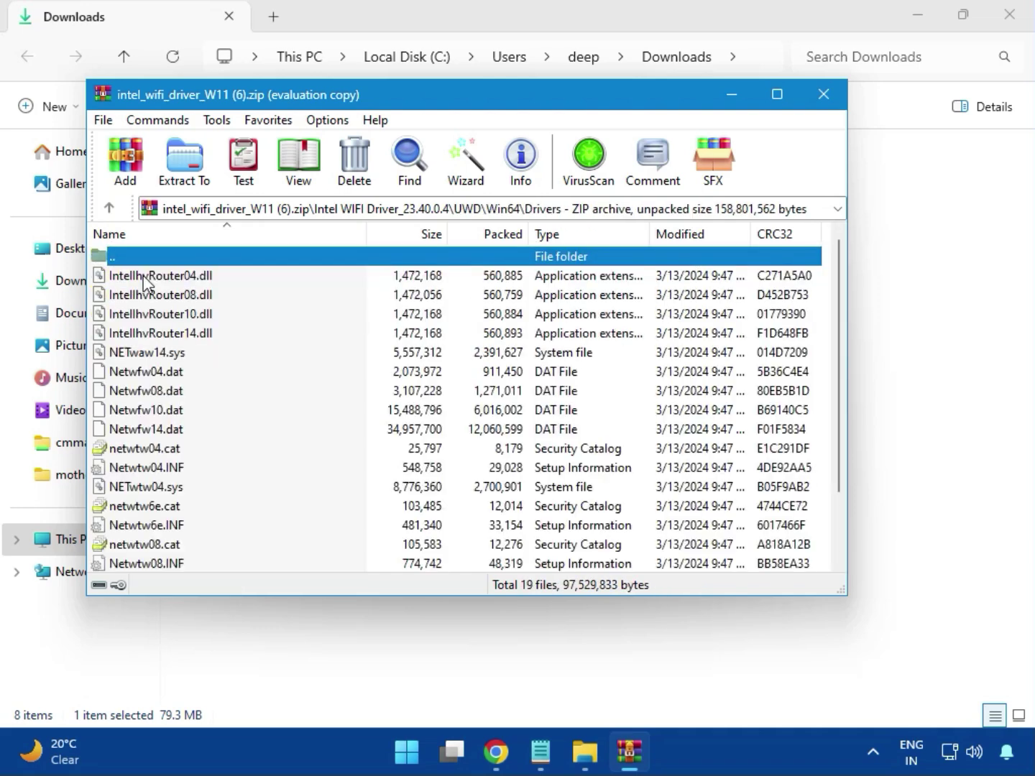
pyautogui.scroll(-2, 187, 423)
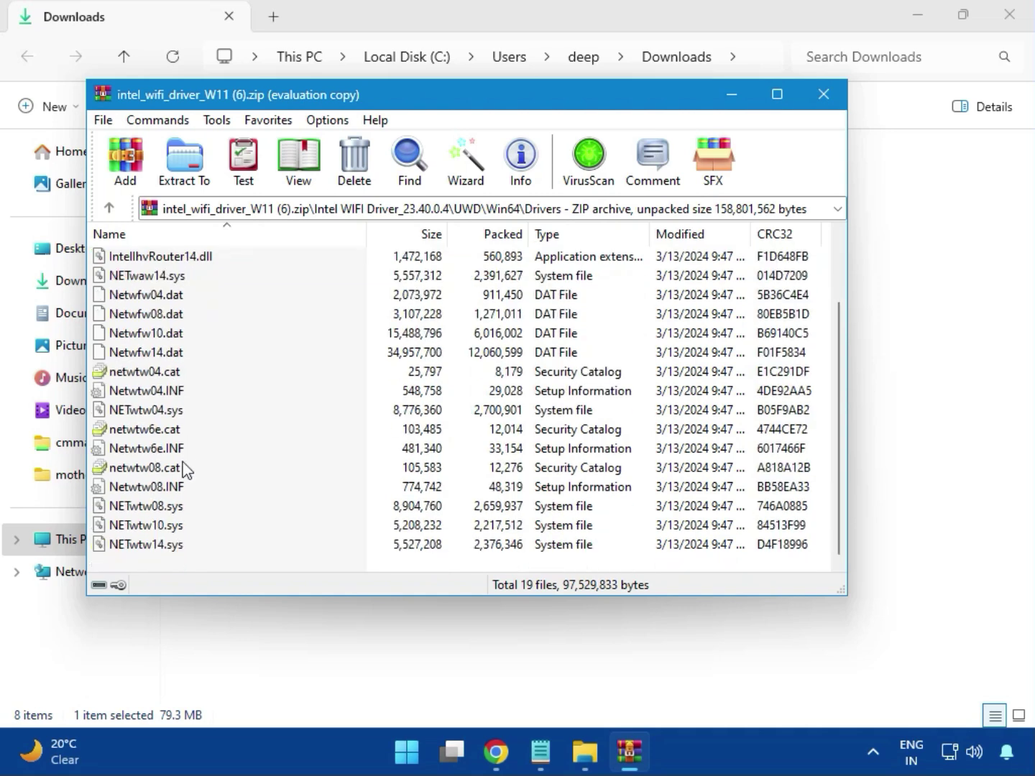
pyautogui.scroll(2, 181, 478)
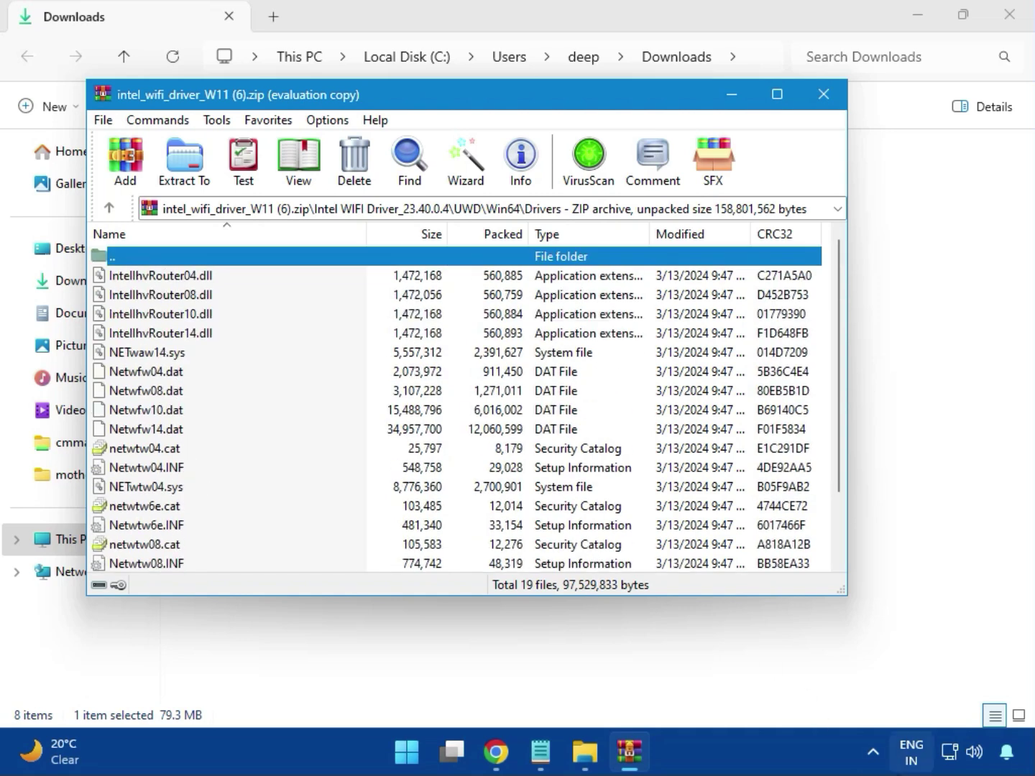
pyautogui.press('Return')
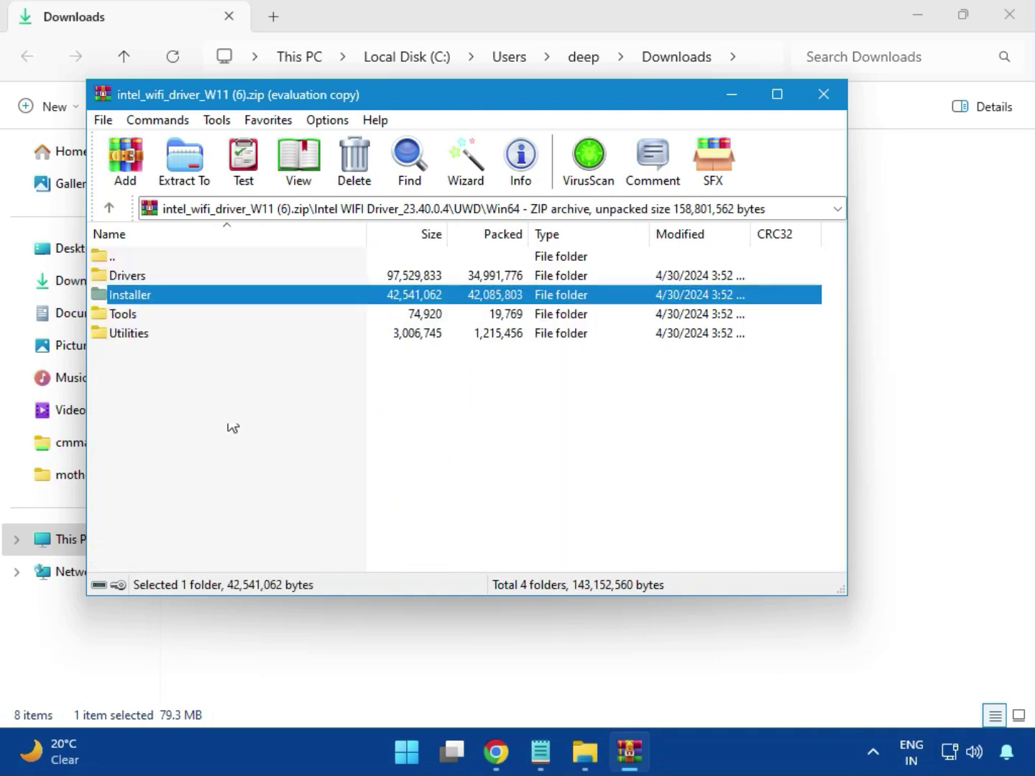
# - Open the Installer folder and launch WirelessSetup.exe
pyautogui.doubleClick(143, 295)
pyautogui.click(143, 301)
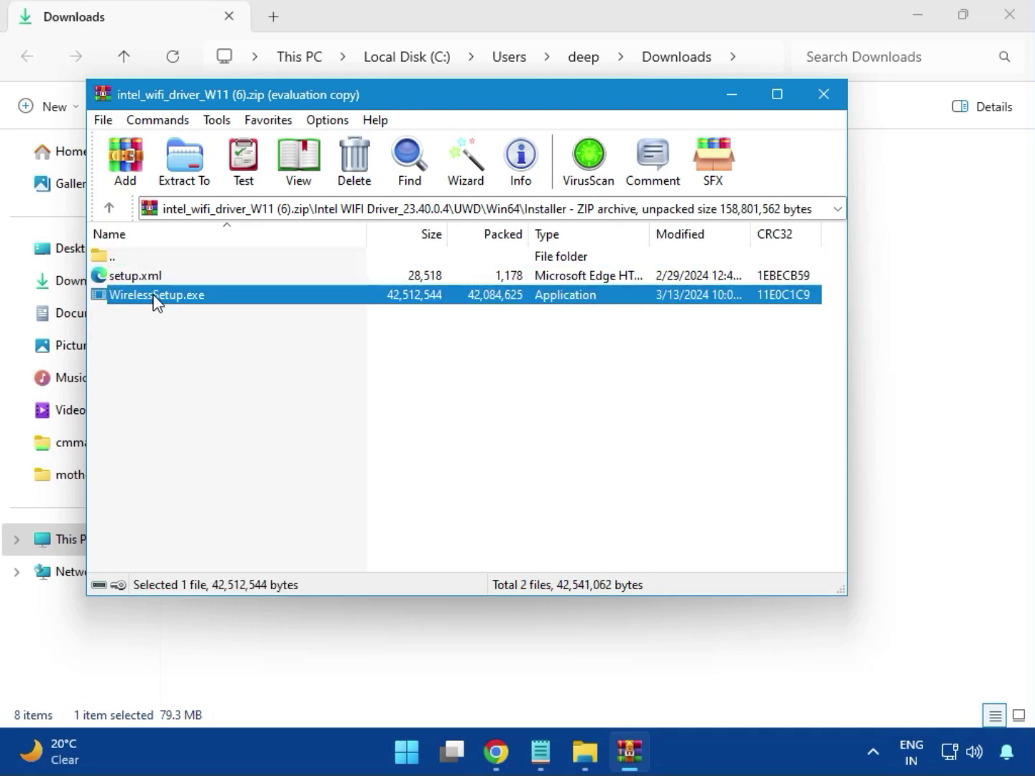
pyautogui.doubleClick(162, 302)
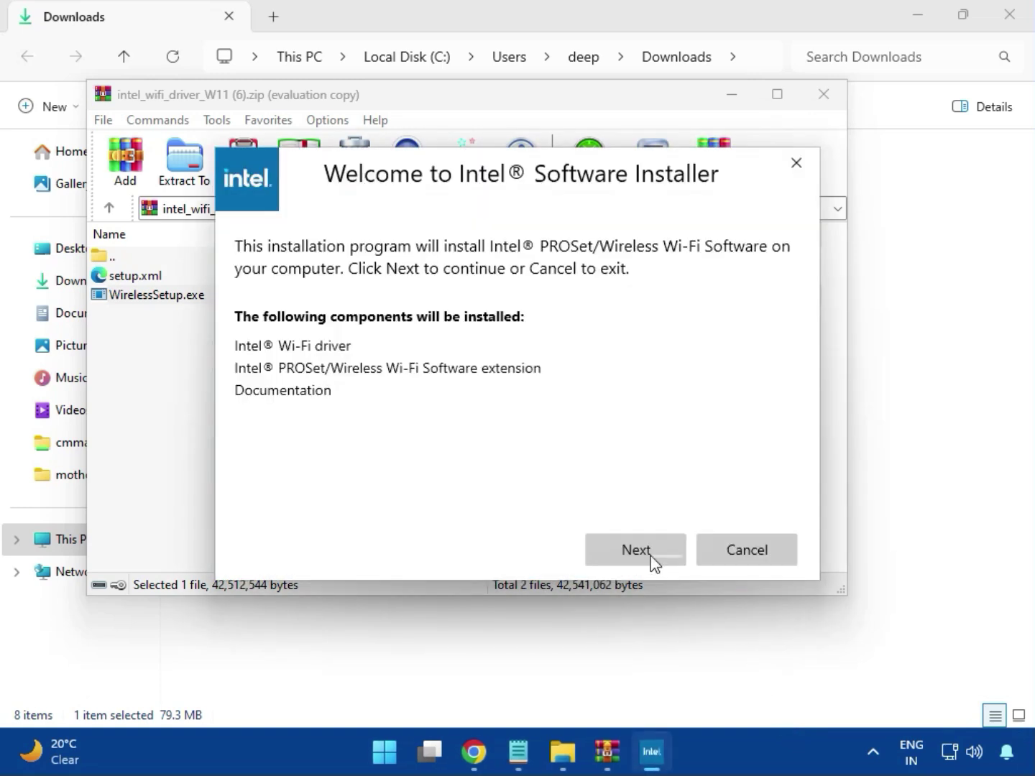
# - Install Intel PROSet/Wireless Wi-Fi Software, accepting the license terms and granting permission, and close the finished installer and the archive
pyautogui.click(632, 541)
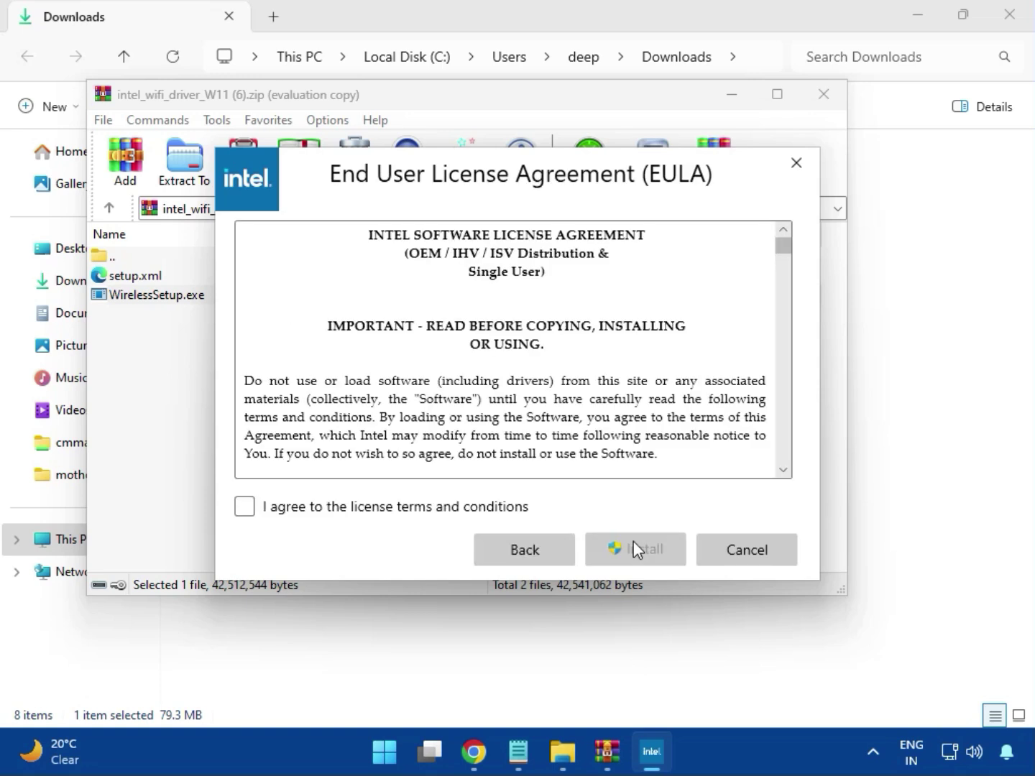
pyautogui.click(447, 507)
pyautogui.click(647, 555)
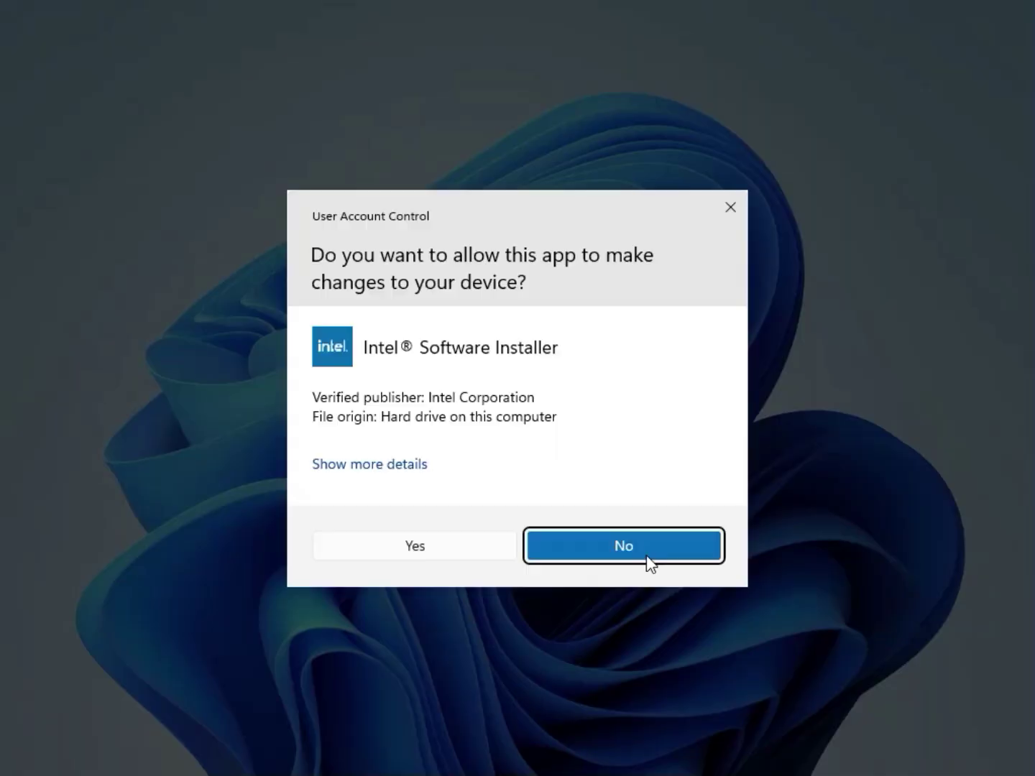
pyautogui.click(469, 557)
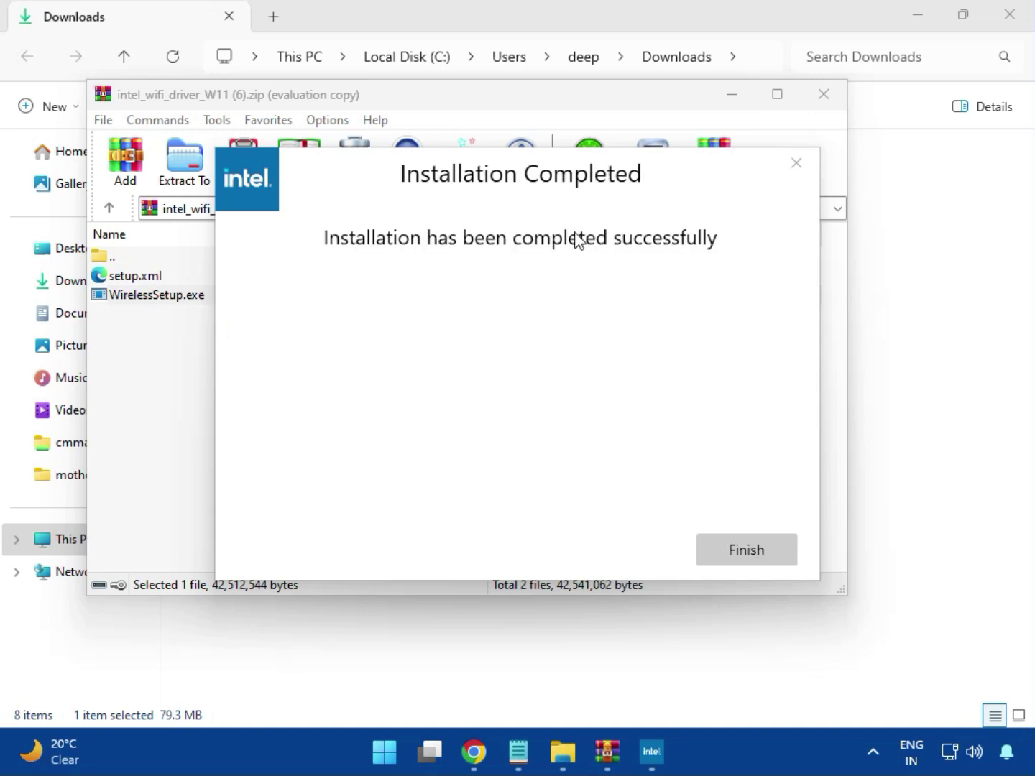
pyautogui.click(743, 548)
pyautogui.click(825, 101)
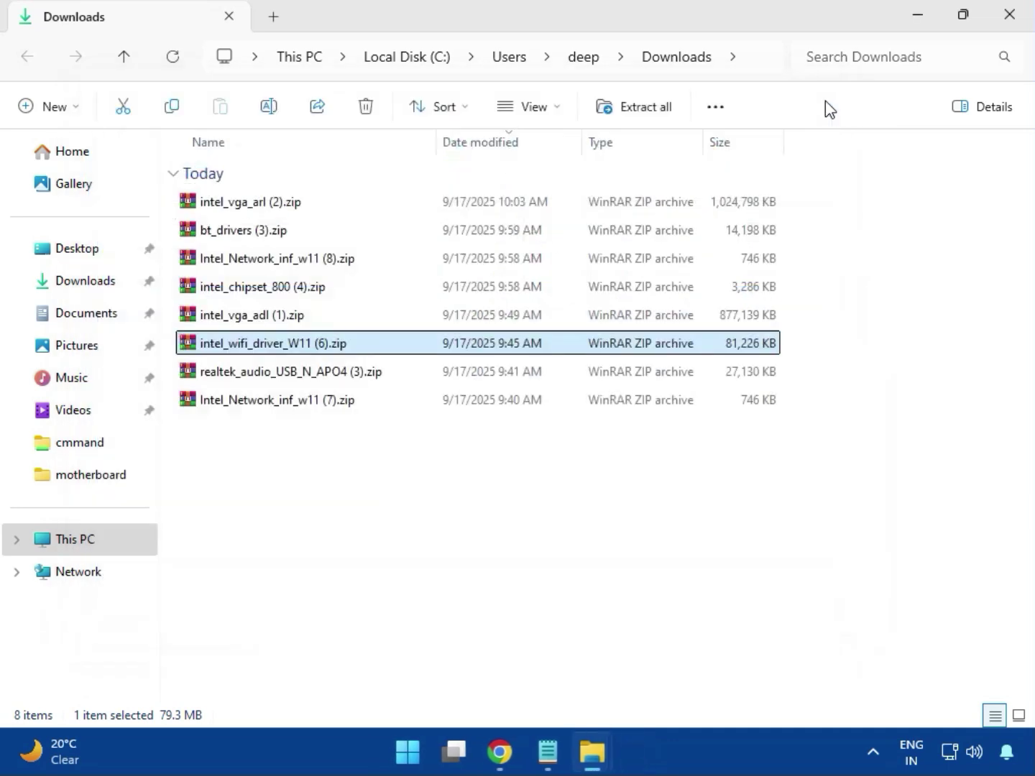
# - Open realtek_audio_USB_N_APO4 (3).zip, dismiss the WinRAR licence reminder and open the Realtek USB Universal Driver (include Nahimic APO4 Driver) folder
pyautogui.doubleClick(311, 379)
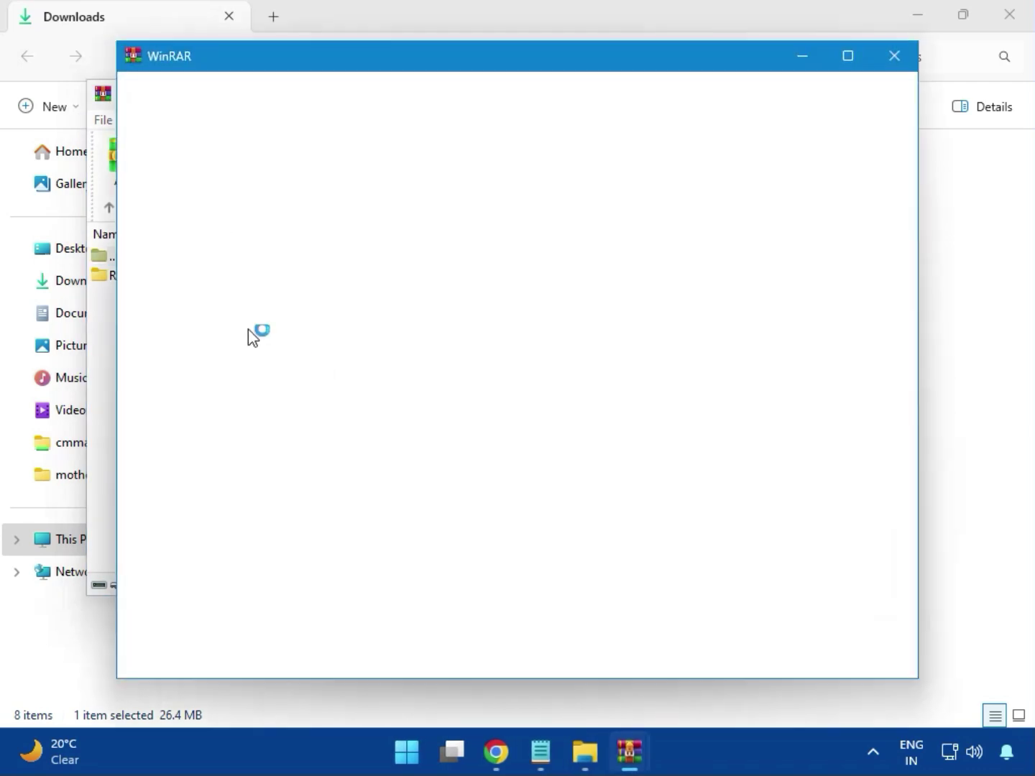
pyautogui.click(889, 61)
pyautogui.moveTo(457, 158); pyautogui.dragTo(456, 158)
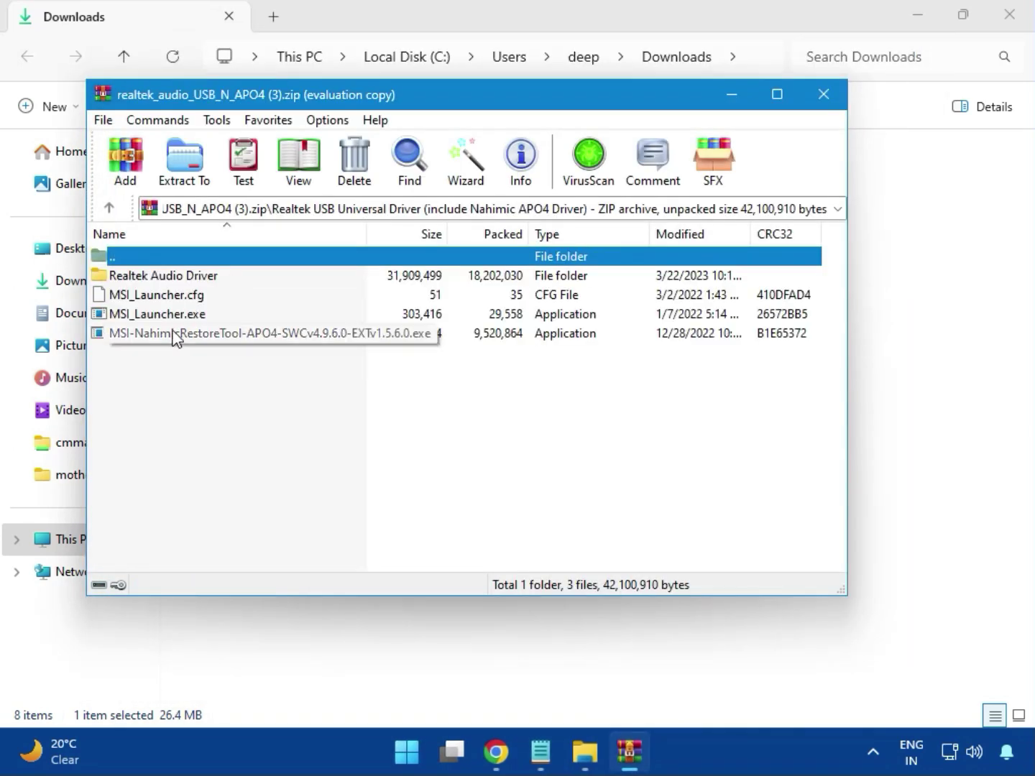
# - Run MSI_Launcher.exe to start the Realtek audio driver setup, allow it to make changes to the device, and close the archive
pyautogui.doubleClick(183, 316)
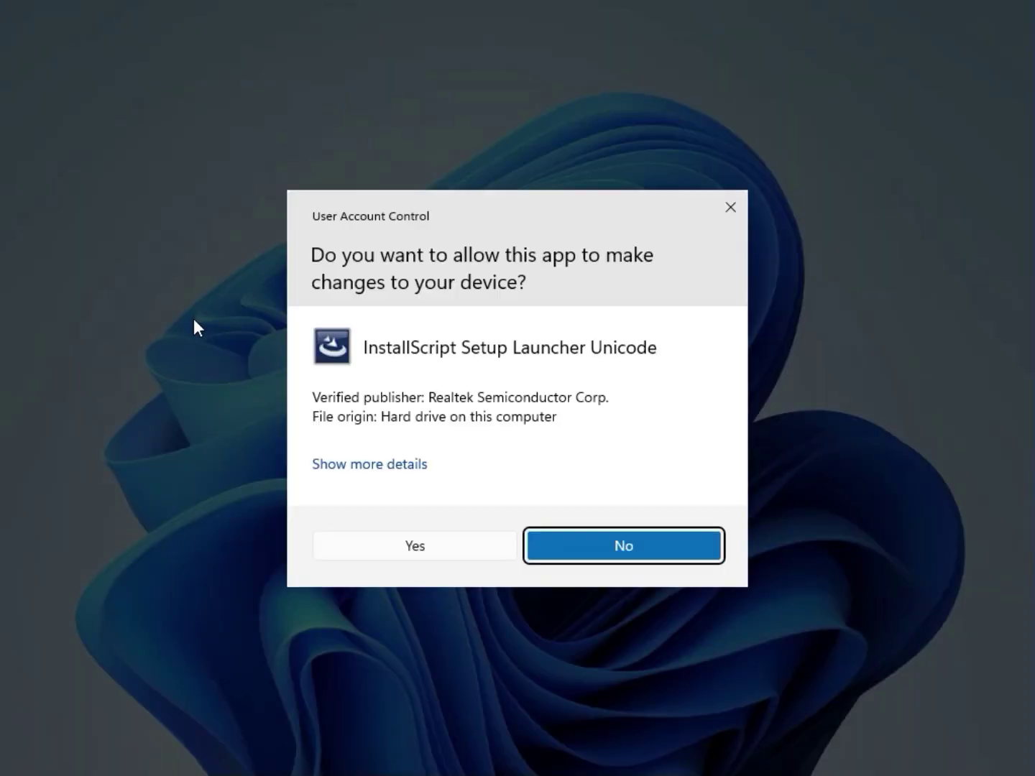
pyautogui.click(401, 544)
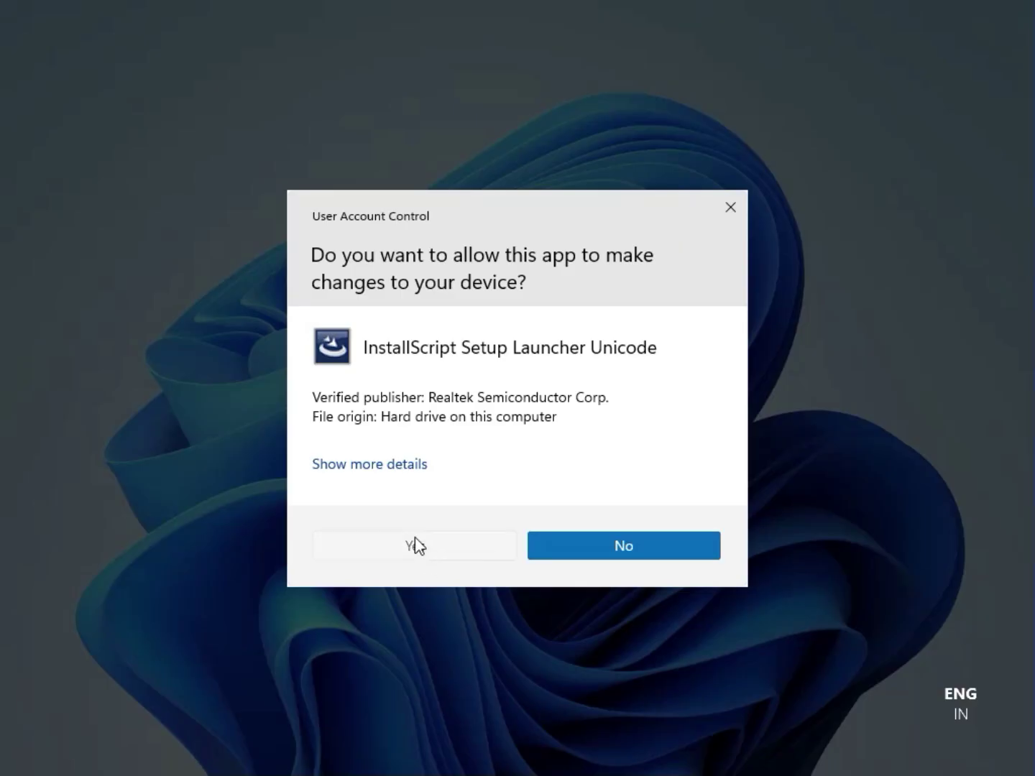
pyautogui.click(416, 545)
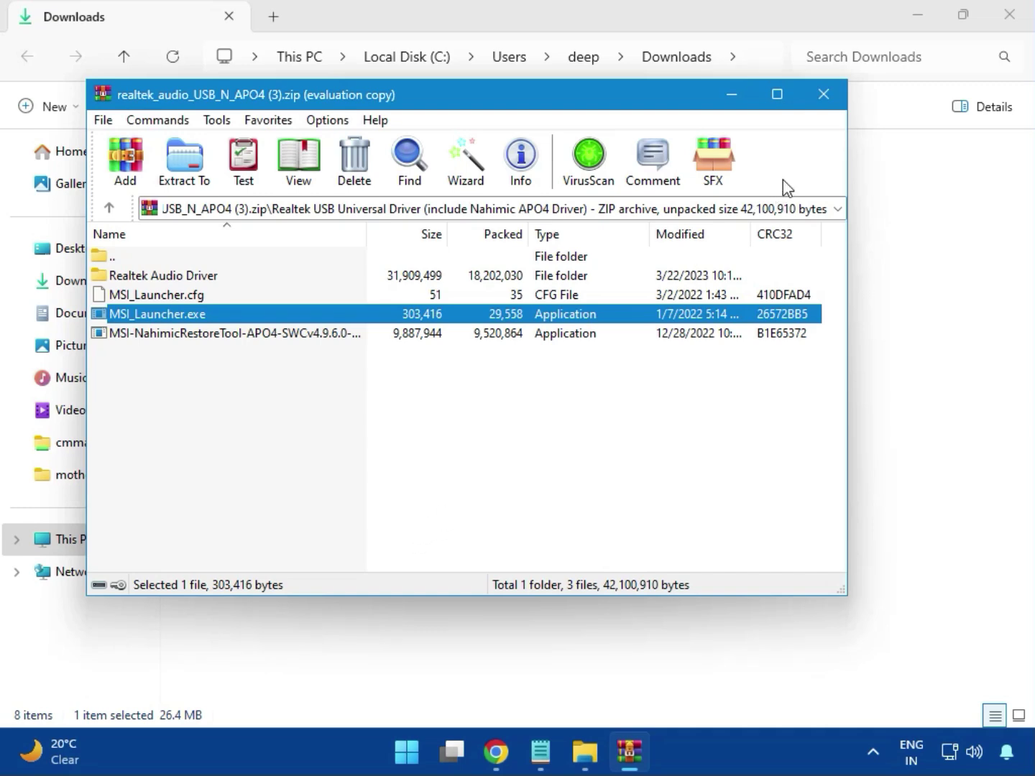
pyautogui.click(825, 104)
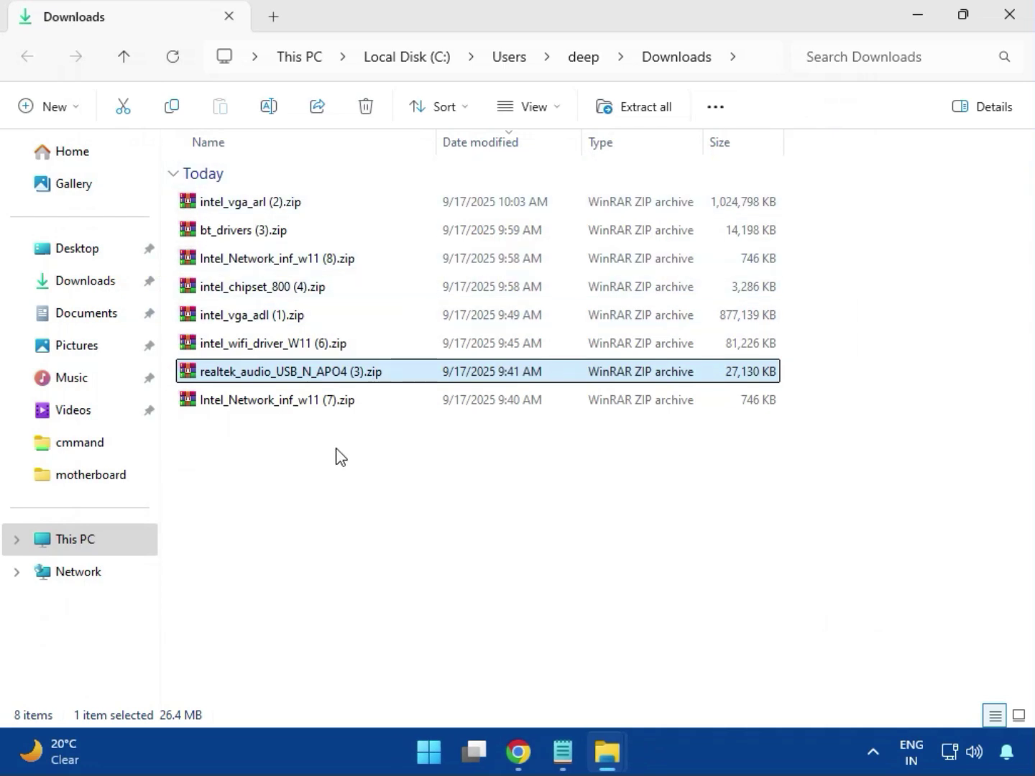
# - Close the Downloads folder window
pyautogui.click(280, 401)
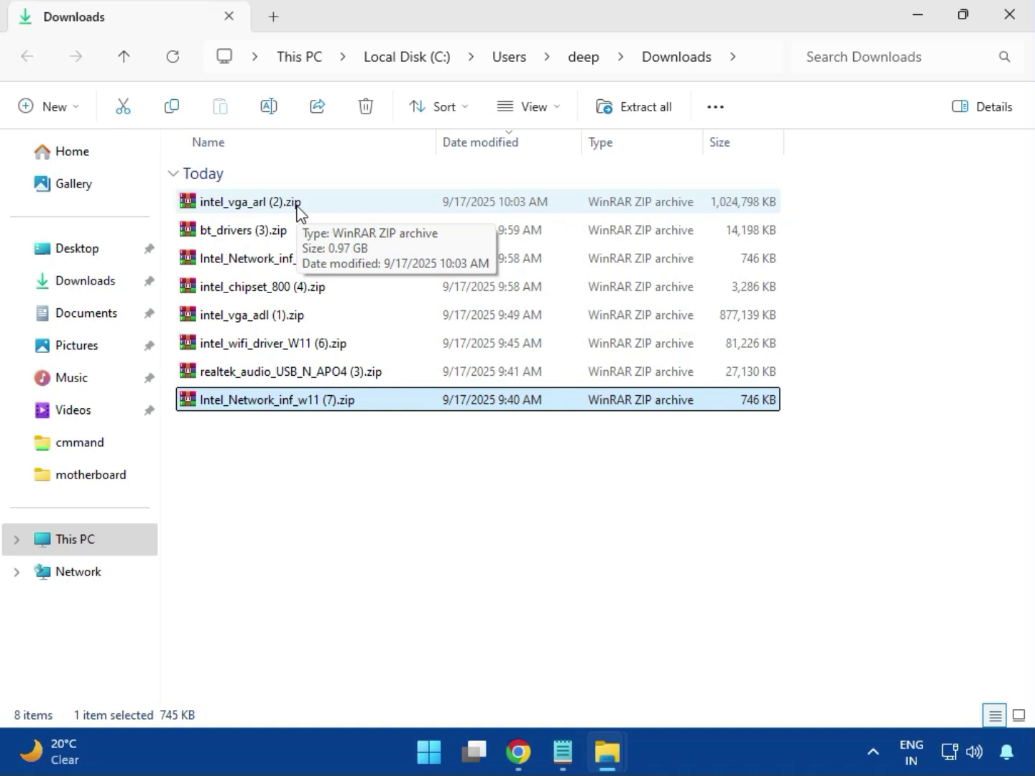
pyautogui.click(1010, 14)
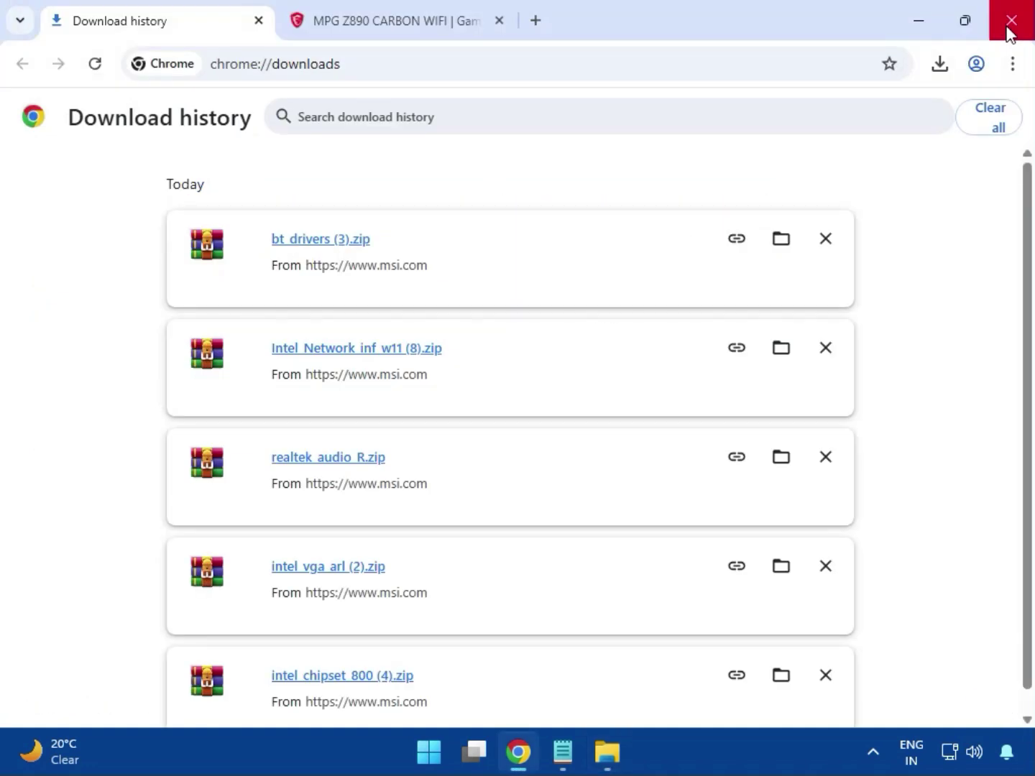